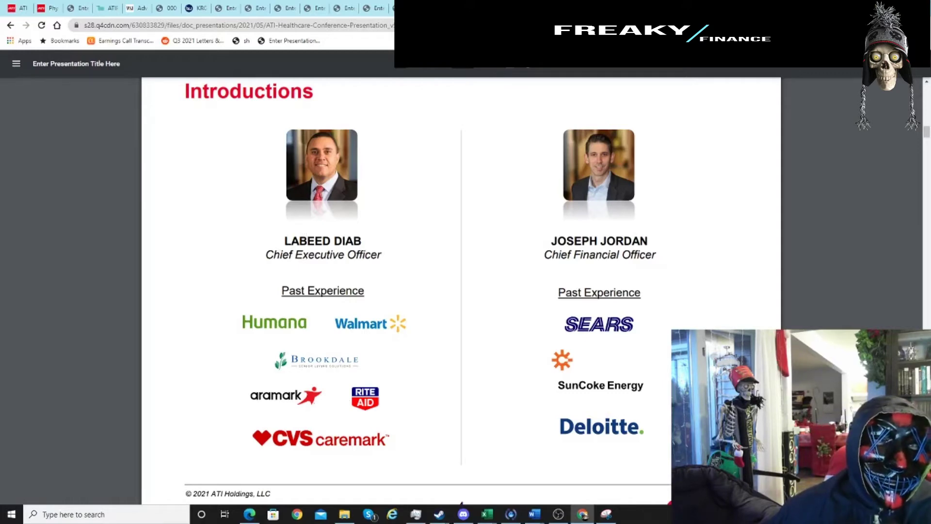
# Switch to the Indeed reviews of ATI Physical Therapy and read the featured review about career growth and the "Management is horrible" review
pyautogui.hotkey('ctrl', 'Tab')
pyautogui.scroll(9, 391, 275)
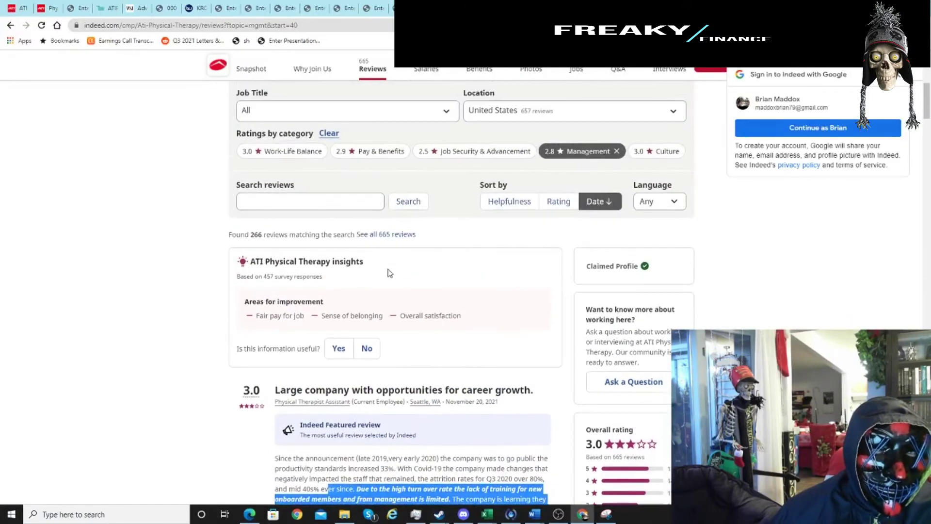
pyautogui.scroll(-3, 396, 272)
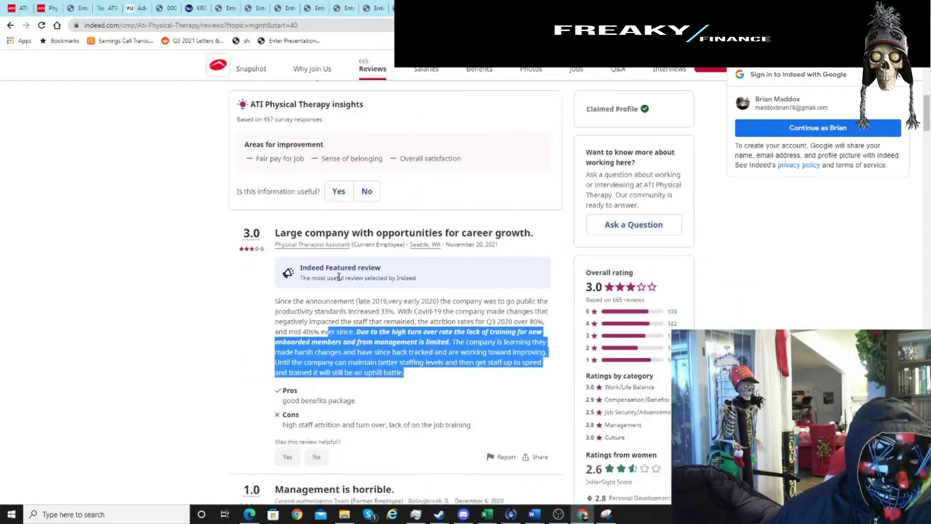
pyautogui.scroll(-4, 339, 276)
pyautogui.scroll(-1, 338, 336)
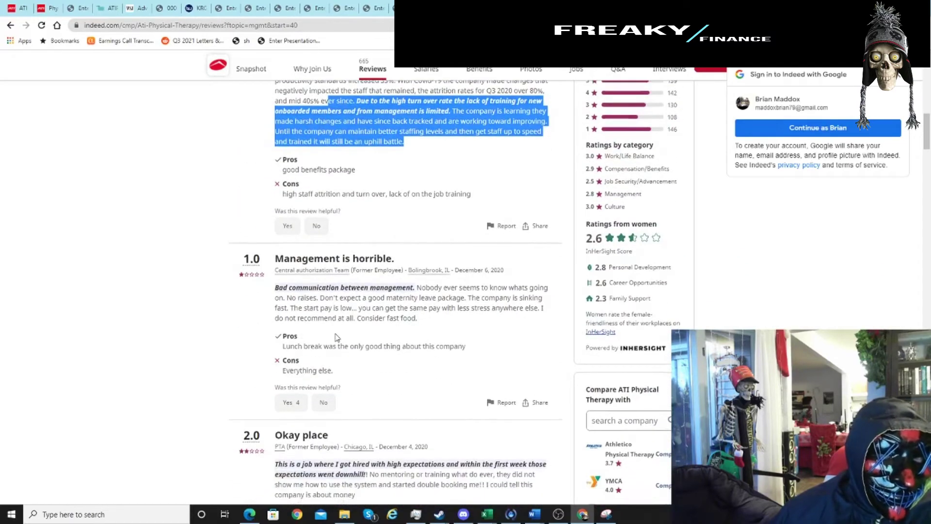
pyautogui.scroll(6, 335, 337)
pyautogui.scroll(-4, 340, 327)
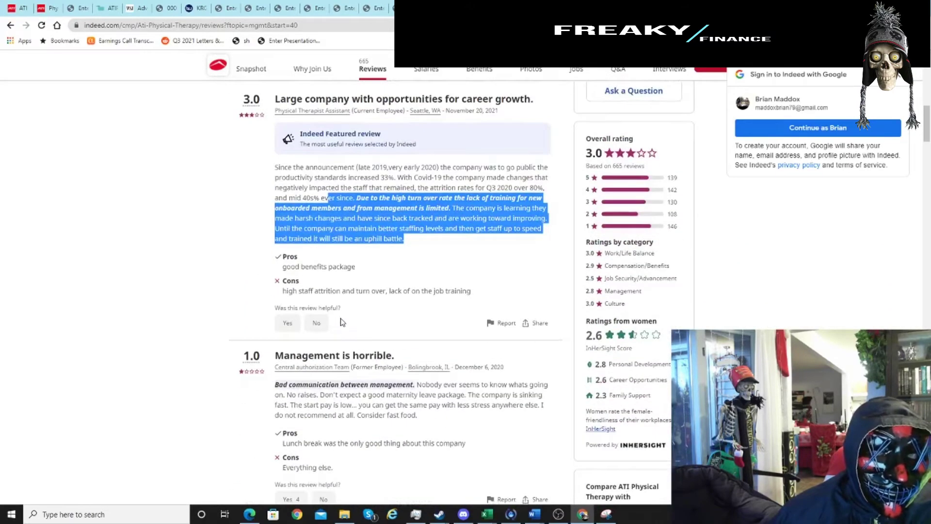
pyautogui.scroll(-3, 337, 315)
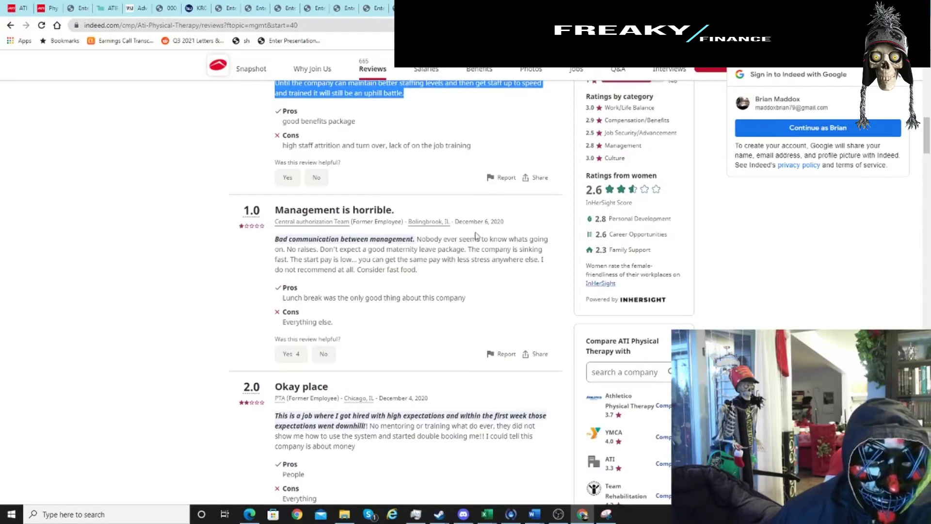
# Read through the older Indeed management reviews from October to December 2020 for complaints about workload, turnover and upper management
pyautogui.scroll(-1, 319, 278)
pyautogui.scroll(-2, 320, 277)
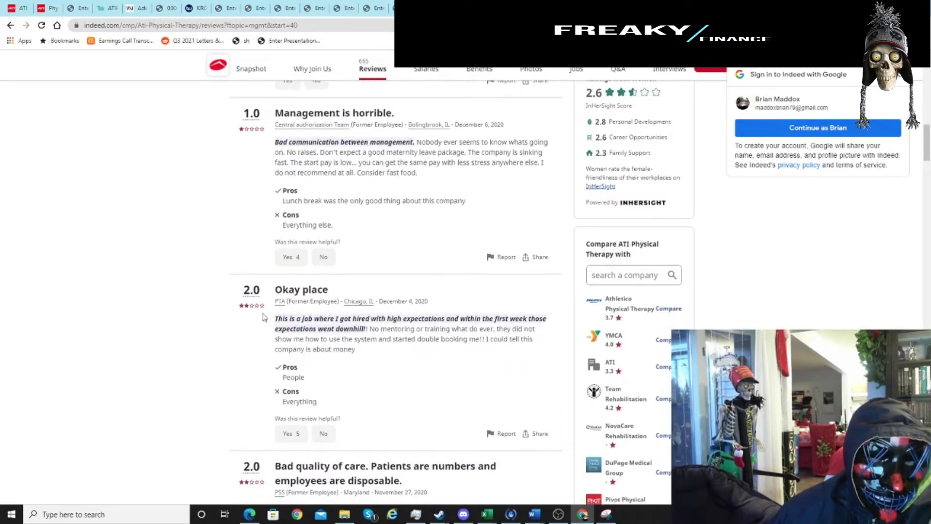
pyautogui.scroll(-3, 354, 297)
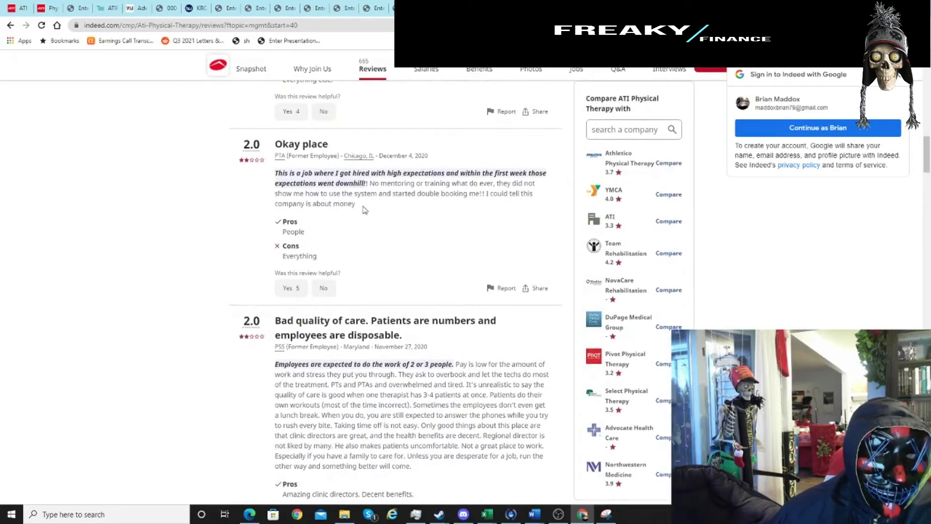
pyautogui.scroll(-2, 396, 307)
pyautogui.scroll(-2, 391, 306)
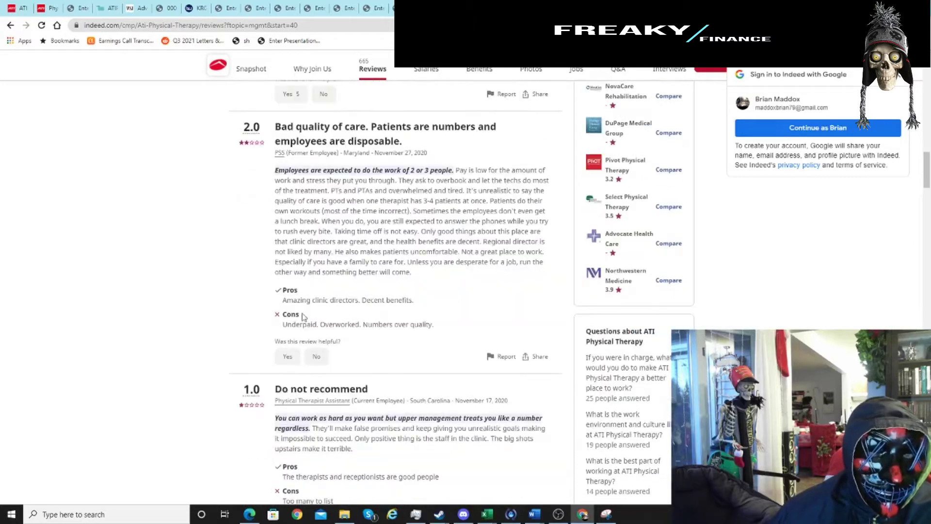
pyautogui.scroll(-2, 393, 325)
pyautogui.scroll(-2, 392, 326)
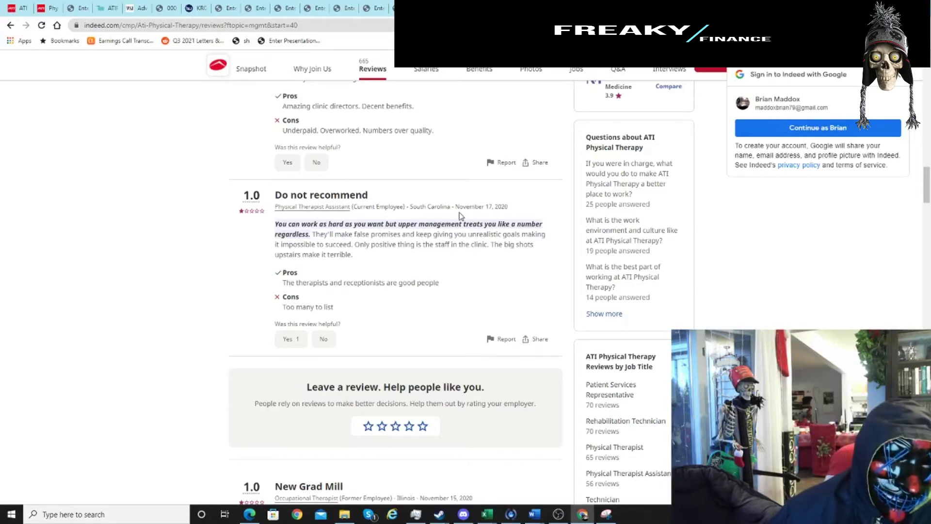
pyautogui.scroll(-3, 451, 287)
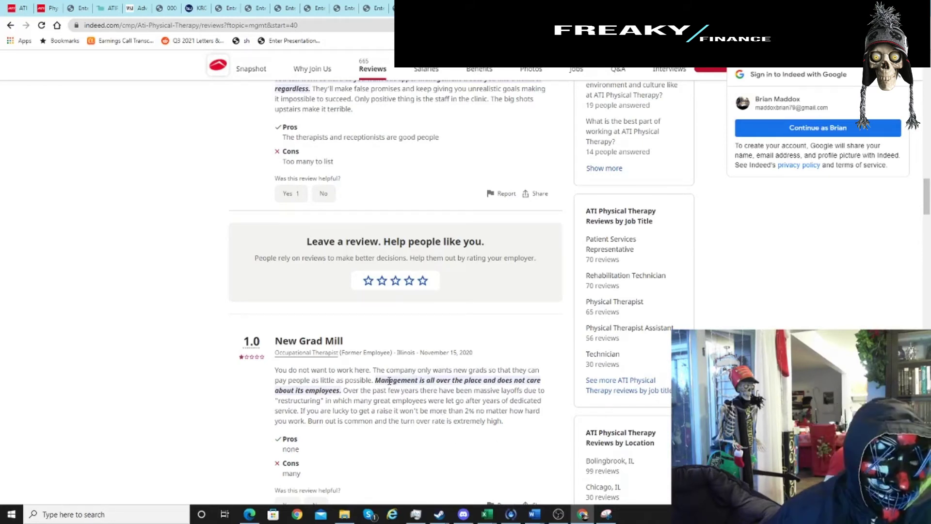
pyautogui.scroll(-1, 377, 381)
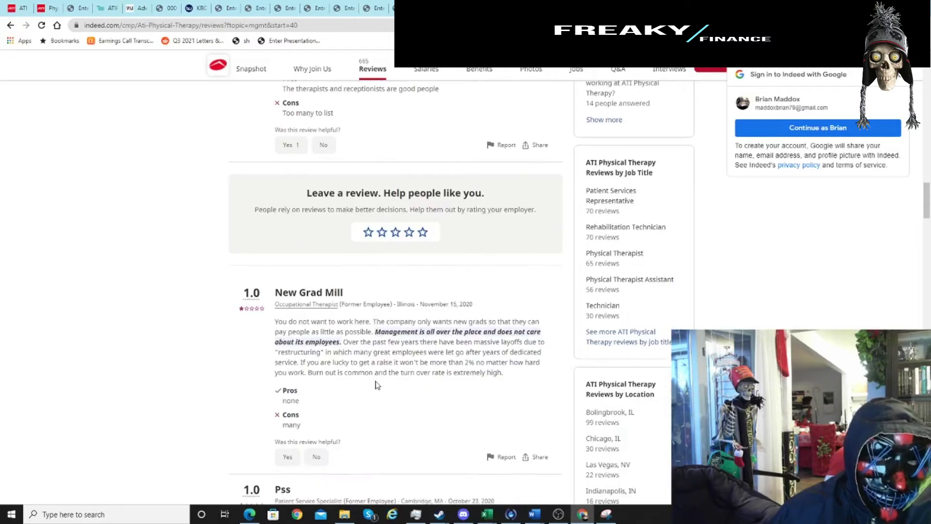
pyautogui.scroll(-2, 376, 384)
pyautogui.scroll(-3, 375, 337)
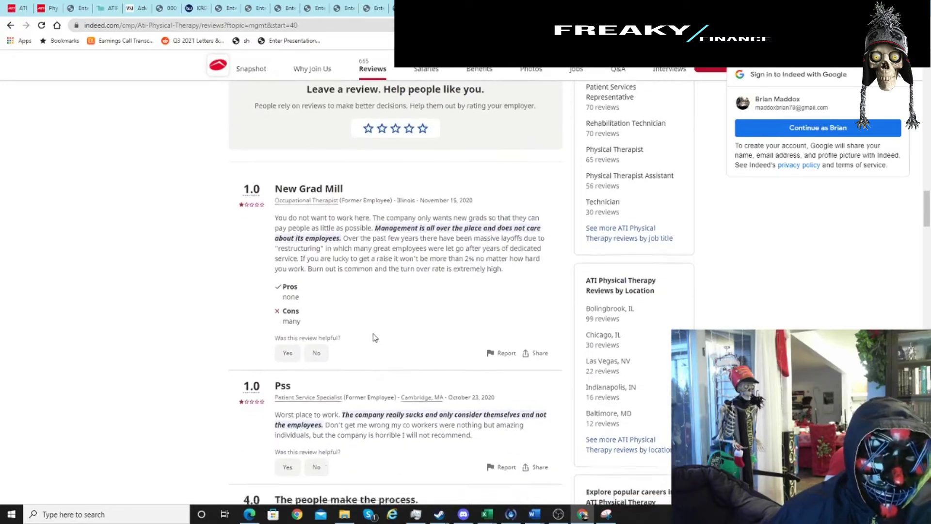
pyautogui.scroll(-10, 375, 338)
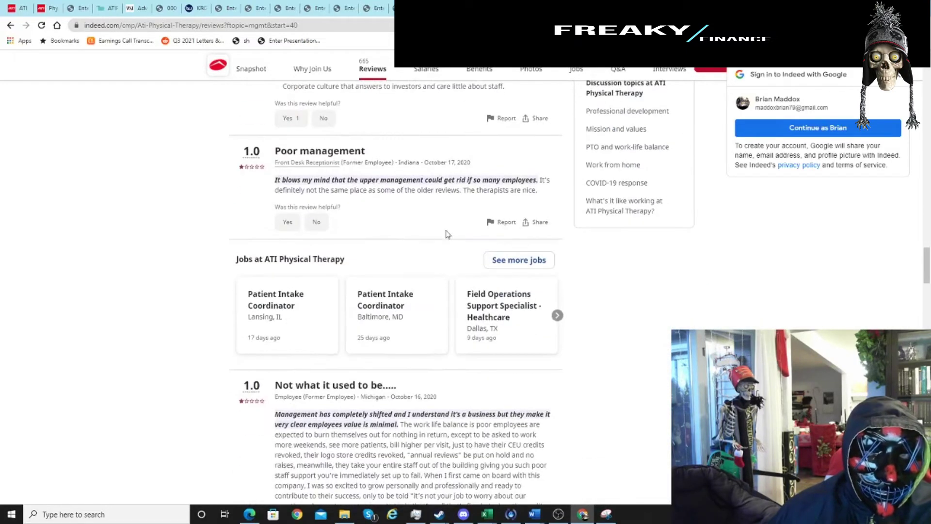
pyautogui.scroll(10, 455, 228)
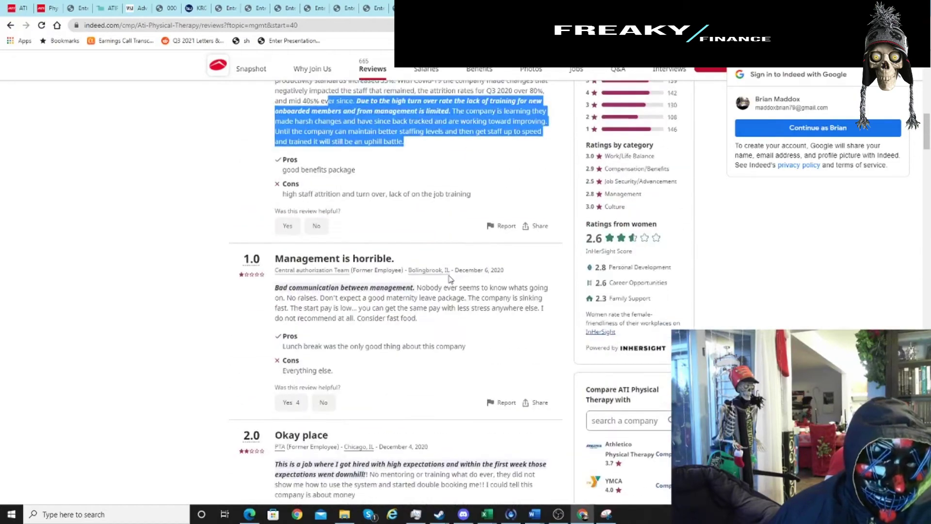
# Switch to the Glassdoor reviews of ATI Physical Therapy and skim the overall rating and recent employee reviews
pyautogui.hotkey('ctrl', 'Tab')
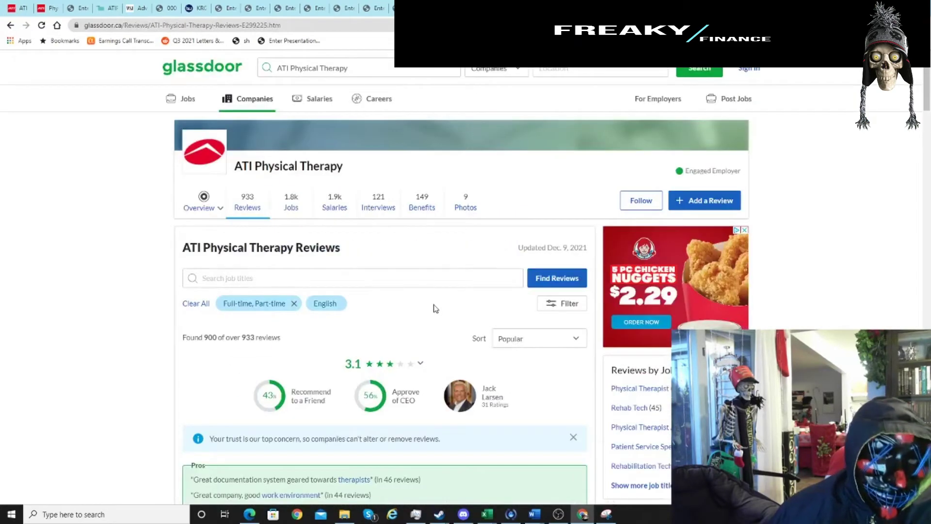
pyautogui.scroll(-10, 436, 308)
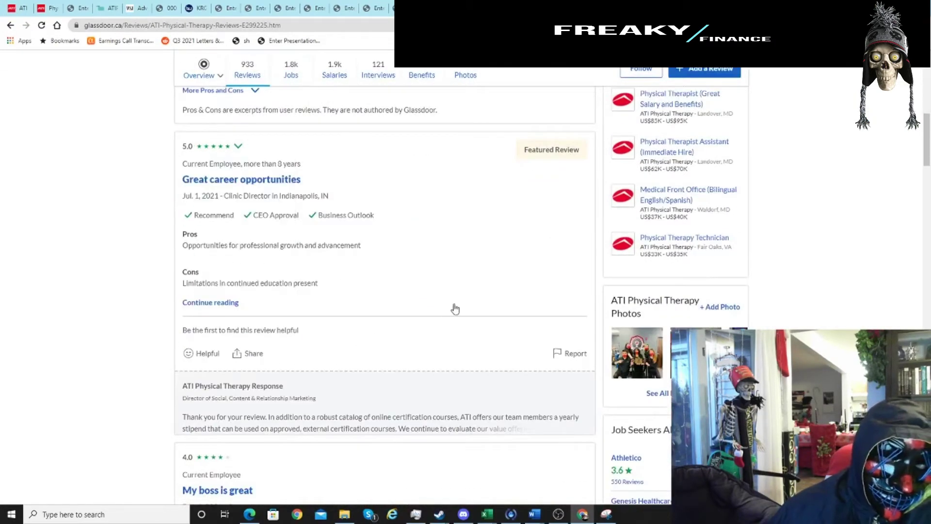
pyautogui.scroll(-10, 377, 285)
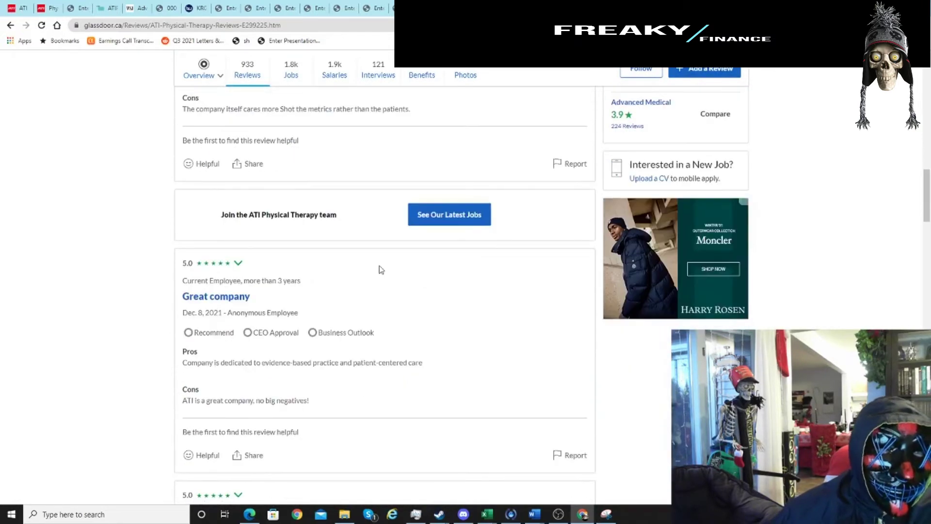
pyautogui.scroll(-10, 347, 272)
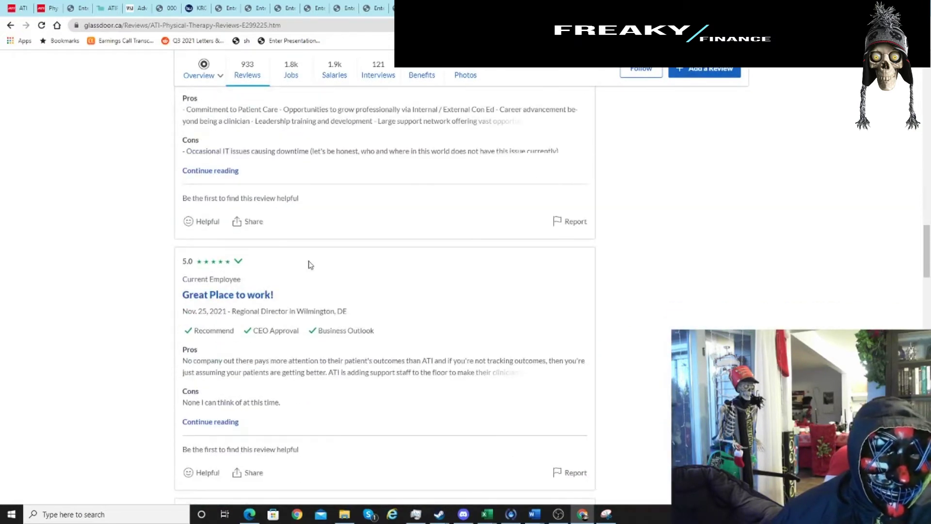
# Open ATI's second quarter 2021 results release and look through the performance summary and the 2021 Earnings Forecast section
pyautogui.scroll(-4, 318, 327)
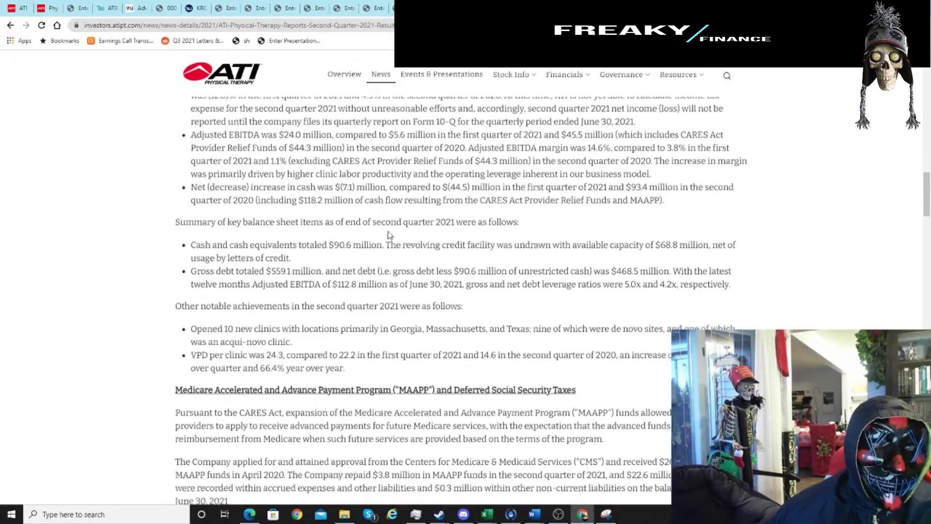
pyautogui.scroll(20, 388, 235)
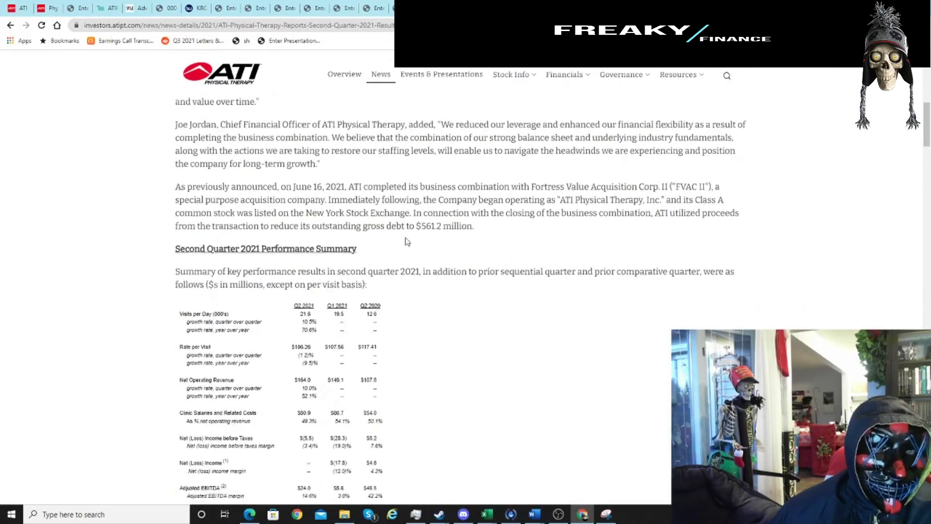
pyautogui.scroll(-20, 408, 241)
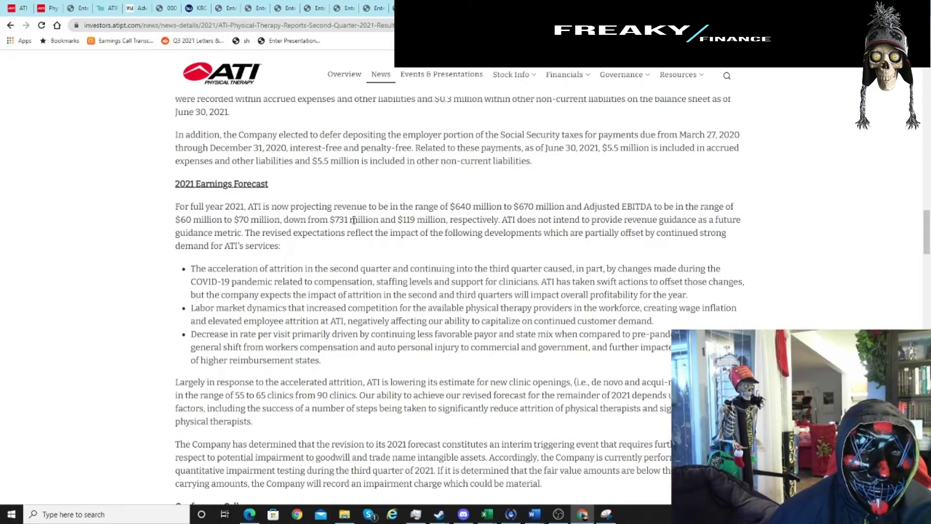
# Highlight the prior forecast of "$731 million and $119 million" and the revised Adjusted EBITDA range "60 million to $70 million"
pyautogui.moveTo(331, 221); pyautogui.dragTo(445, 220)
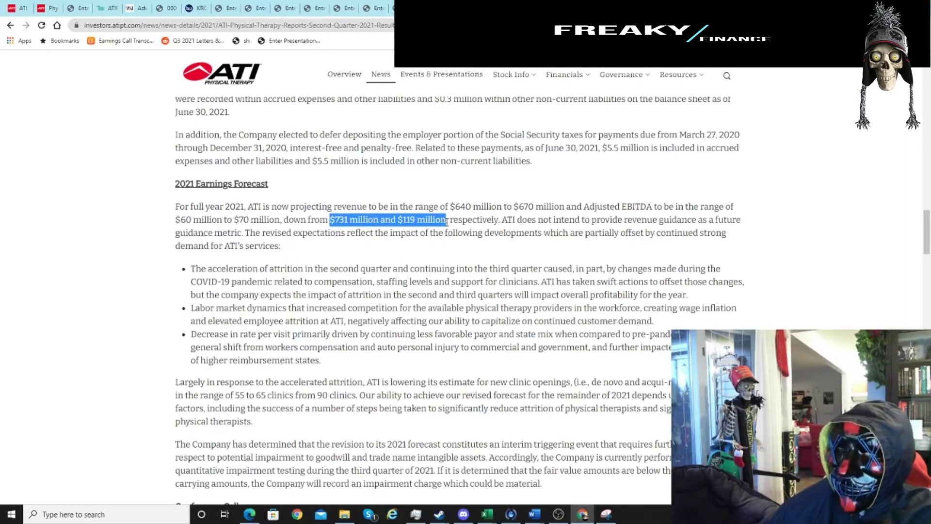
pyautogui.moveTo(330, 221); pyautogui.dragTo(178, 221)
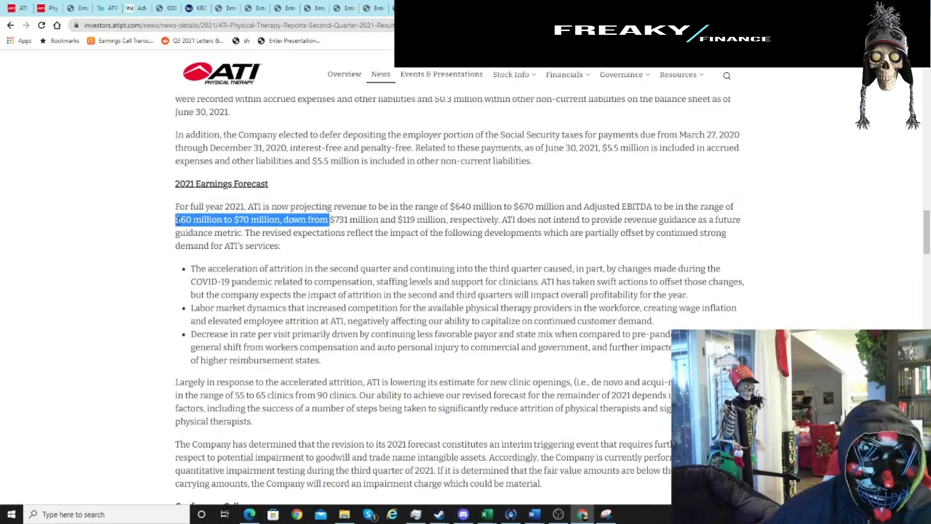
pyautogui.moveTo(181, 221); pyautogui.dragTo(282, 220)
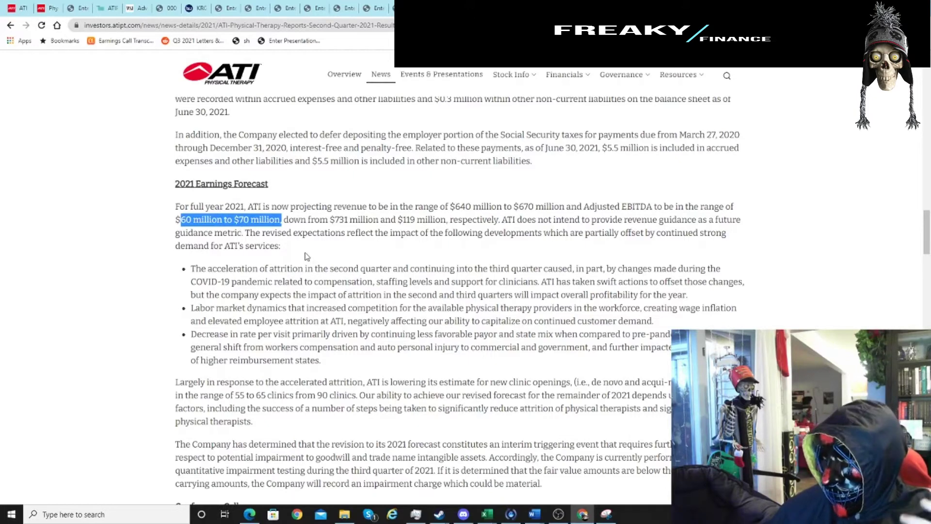
pyautogui.hotkey('ctrl', 'Tab')
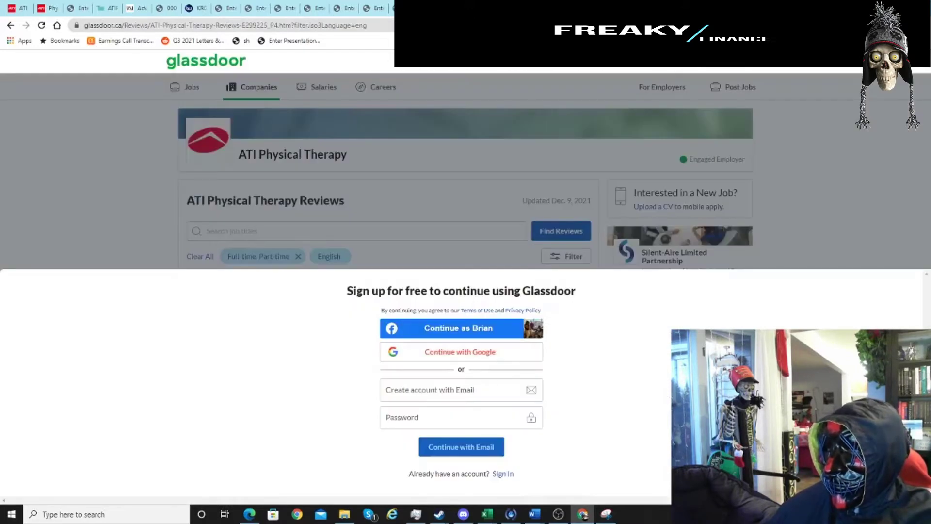
pyautogui.hotkey('ctrl', 'Tab')
pyautogui.hotkey('ctrl', 'shift', 'Tab')
pyautogui.hotkey('ctrl', 'shift', 'Tab')
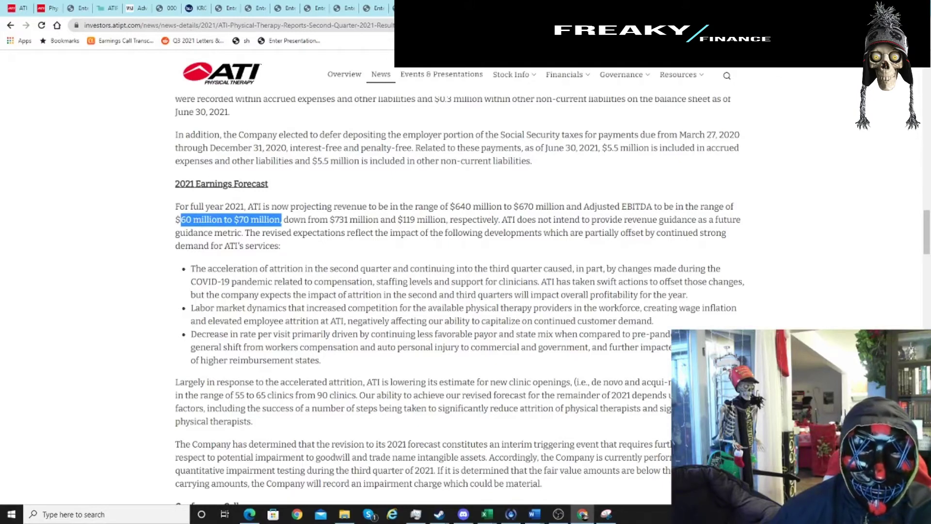
# Read the PR Newswire release on ATI's CEO transition and highlight the executive chairman's thanks to the departing CEO
pyautogui.hotkey('ctrl', 'shift', 'Tab')
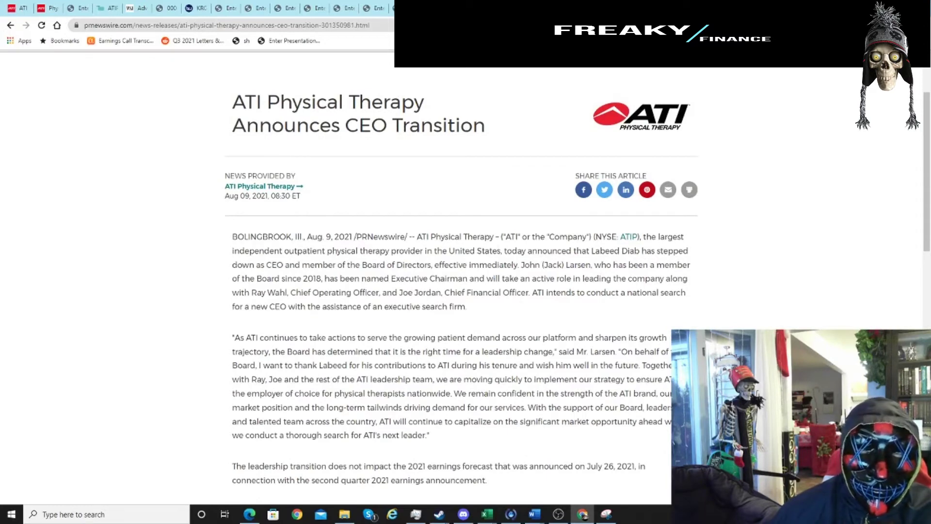
pyautogui.moveTo(291, 236); pyautogui.dragTo(443, 338)
pyautogui.click(471, 338)
pyautogui.moveTo(374, 236); pyautogui.dragTo(391, 279)
pyautogui.click(385, 265)
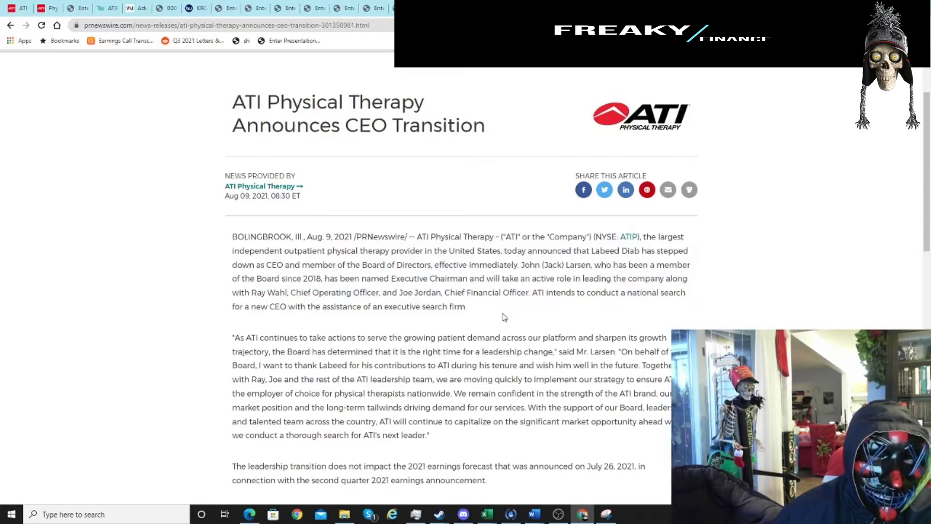
pyautogui.scroll(-2, 639, 313)
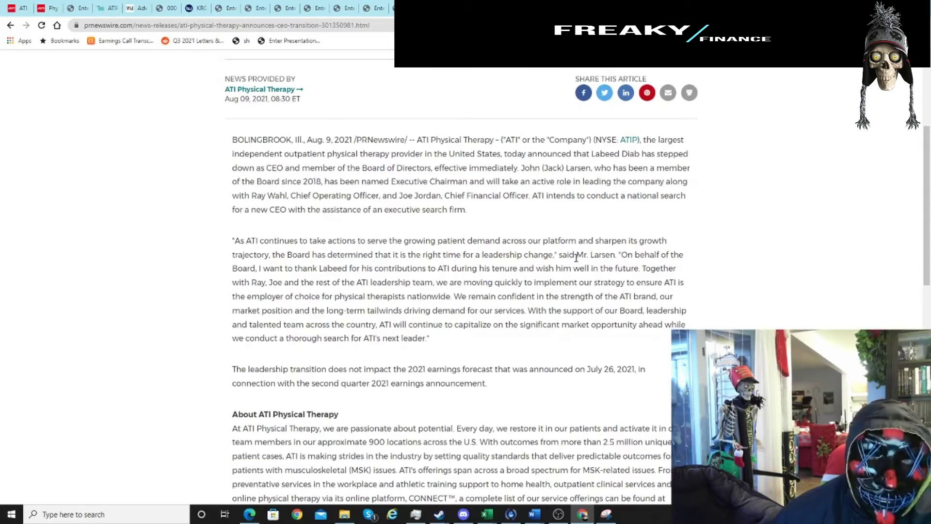
pyautogui.moveTo(576, 254); pyautogui.dragTo(710, 267)
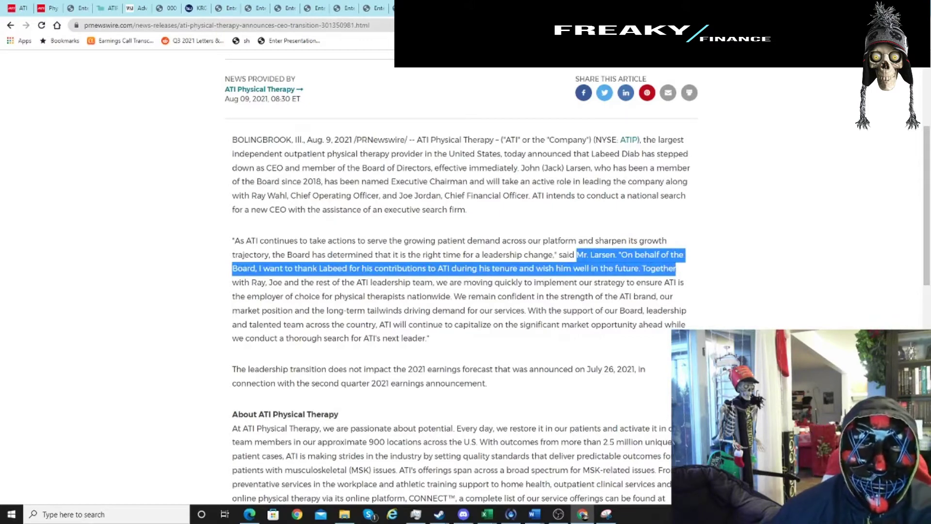
# Check the ATIP price chart on Yahoo Finance and read the BNN Bloomberg article about the SEC probe into ATI's earnings guidance
pyautogui.hotkey('ctrl', 'Tab')
pyautogui.scroll(5, 545, 319)
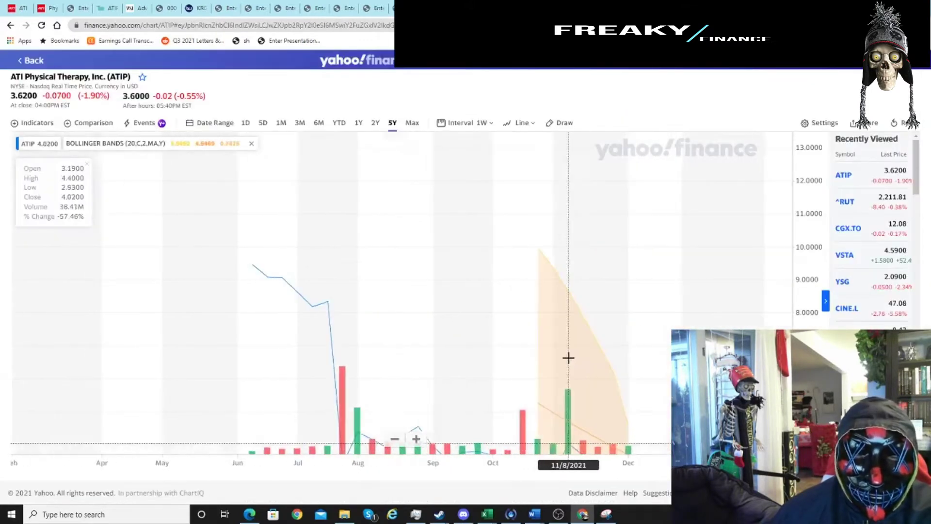
pyautogui.scroll(-5, 569, 358)
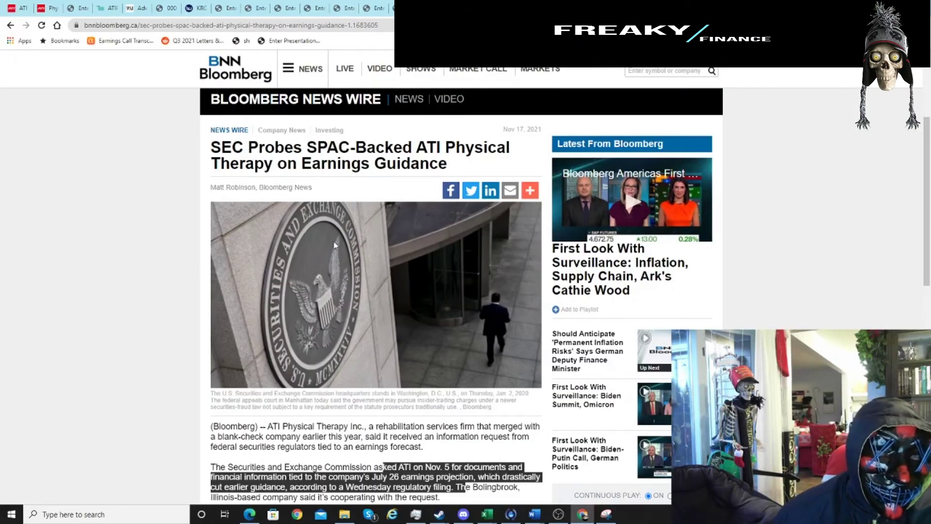
pyautogui.scroll(-2, 447, 406)
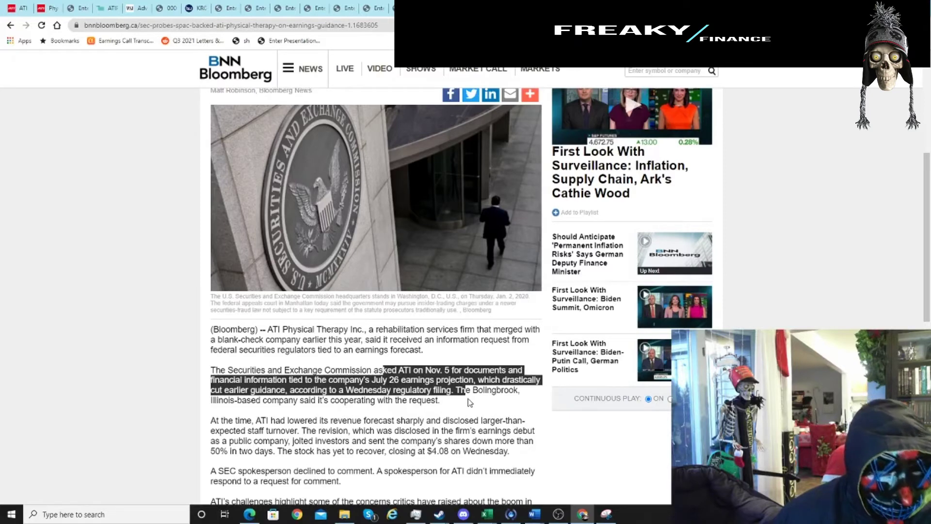
pyautogui.scroll(-1, 476, 394)
# Switch to the Book4 workbook in Excel and display the ATIP Investor Relations sheet
pyautogui.moveTo(487, 514)
pyautogui.click(804, 473)
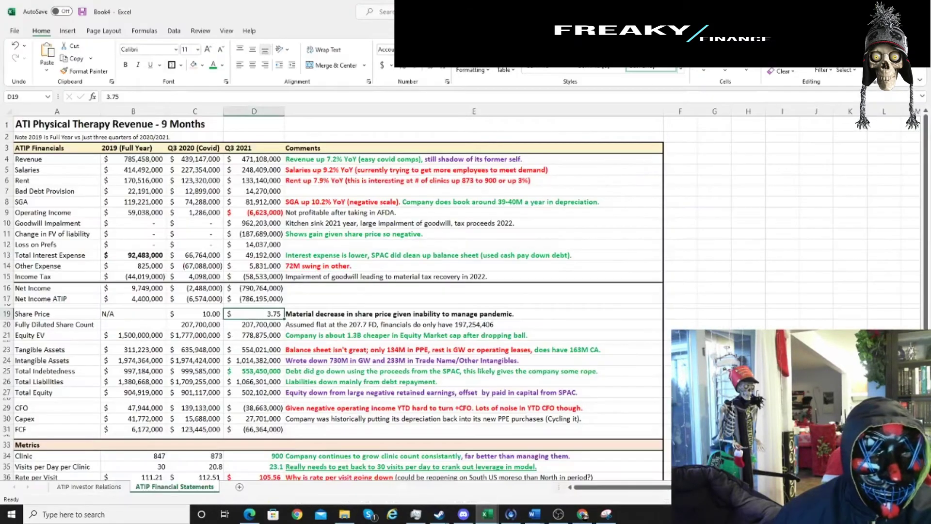
pyautogui.click(89, 486)
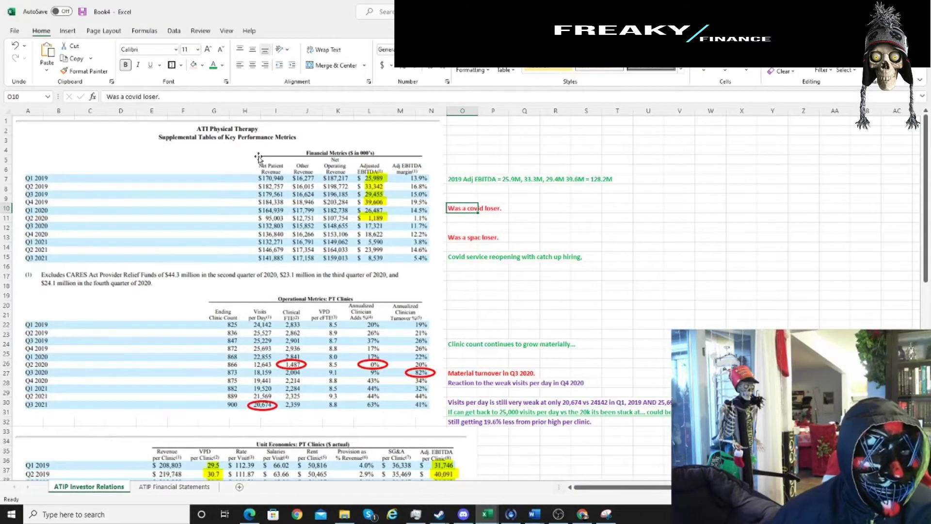
# Review the quarterly Adjusted EBITDA figures and select the 2019 Adj EBITDA note beside the Financial Metrics table
pyautogui.moveTo(464, 158); pyautogui.dragTo(466, 304)
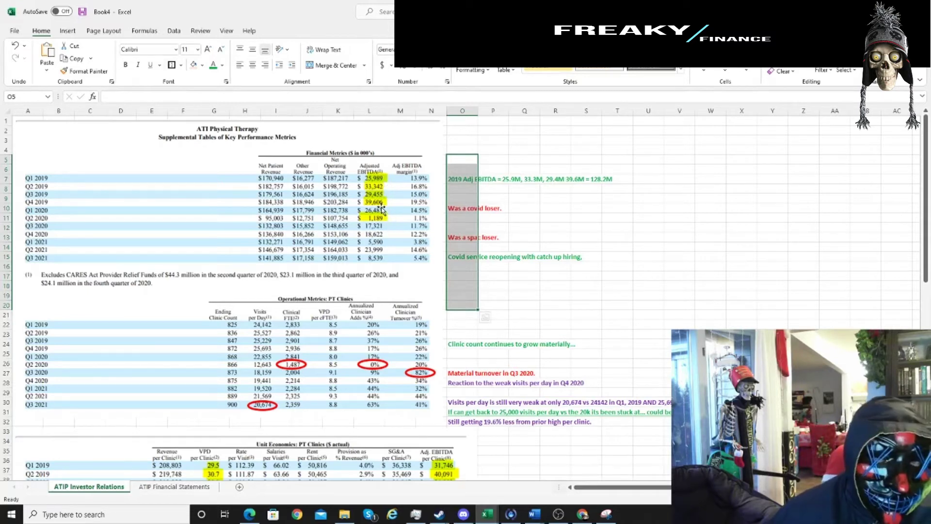
pyautogui.moveTo(457, 178); pyautogui.dragTo(624, 179)
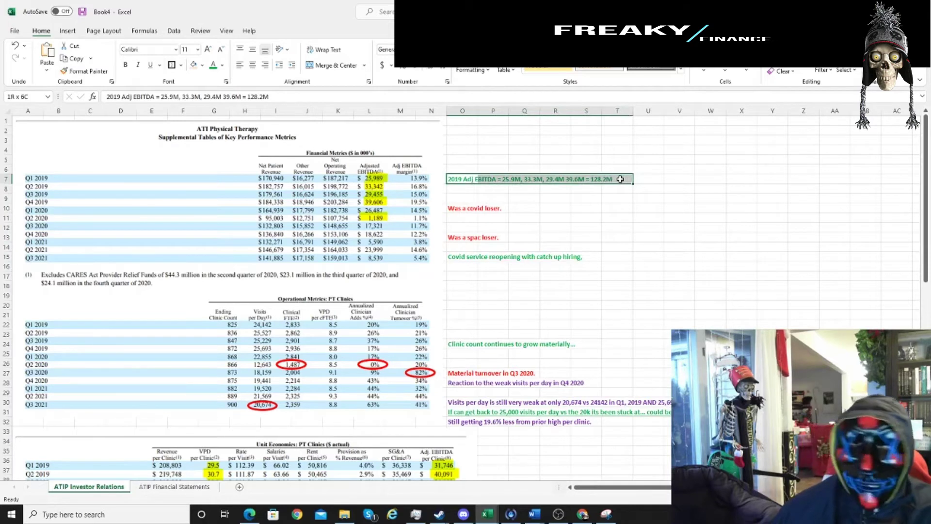
pyautogui.moveTo(620, 178); pyautogui.dragTo(620, 179)
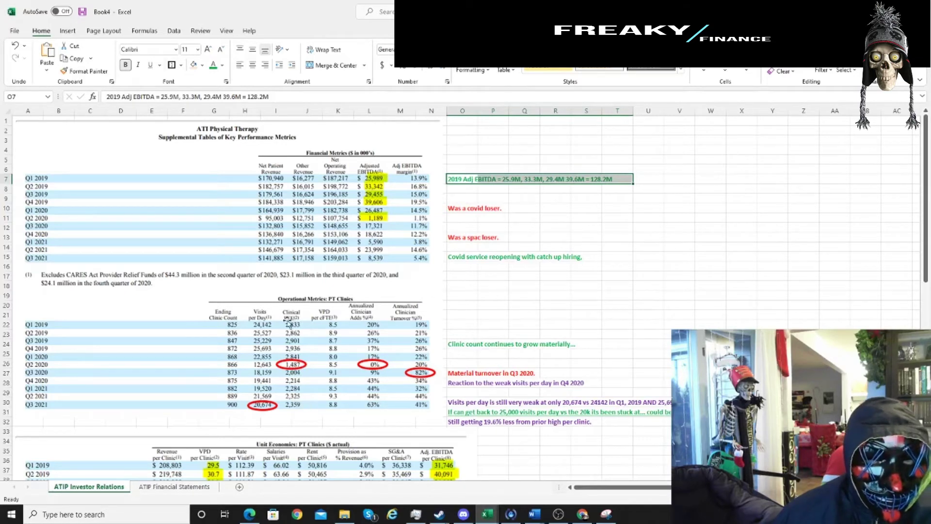
# Examine the PT clinics' operational metrics and unit economics tables, and select the 2021 Earnings Guidance excerpt
pyautogui.scroll(-2, 291, 329)
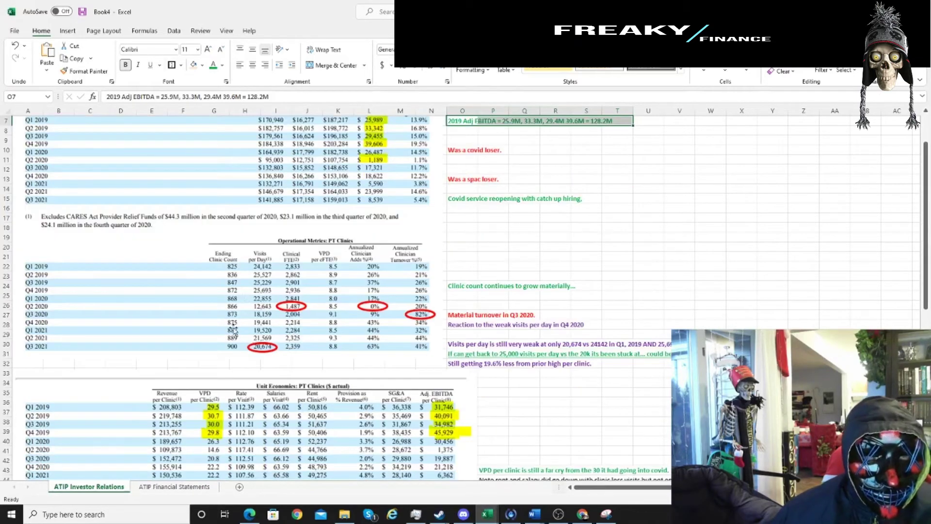
pyautogui.scroll(-2, 236, 358)
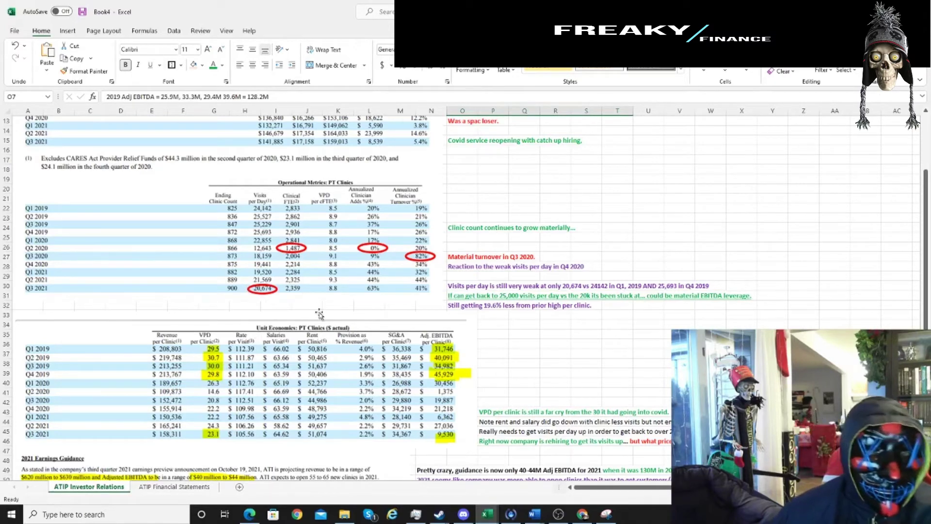
pyautogui.scroll(-1, 317, 314)
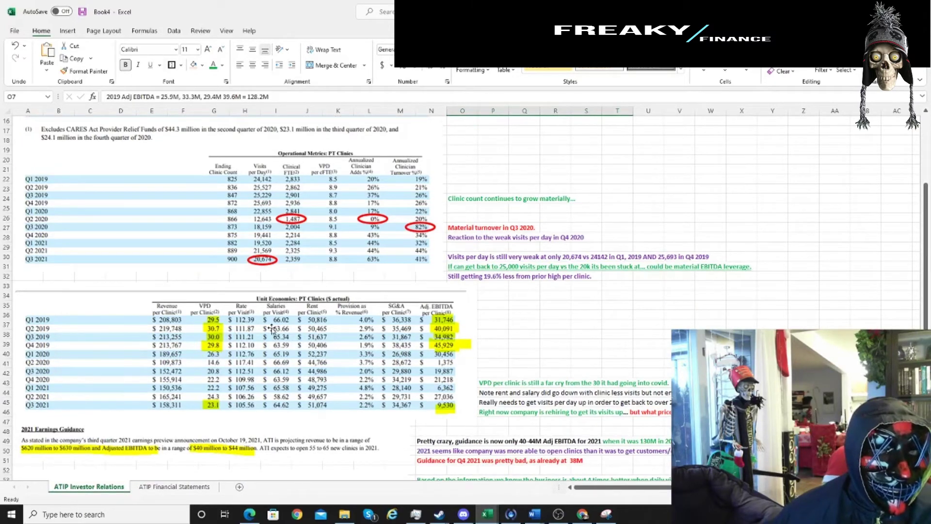
pyautogui.scroll(-1, 239, 330)
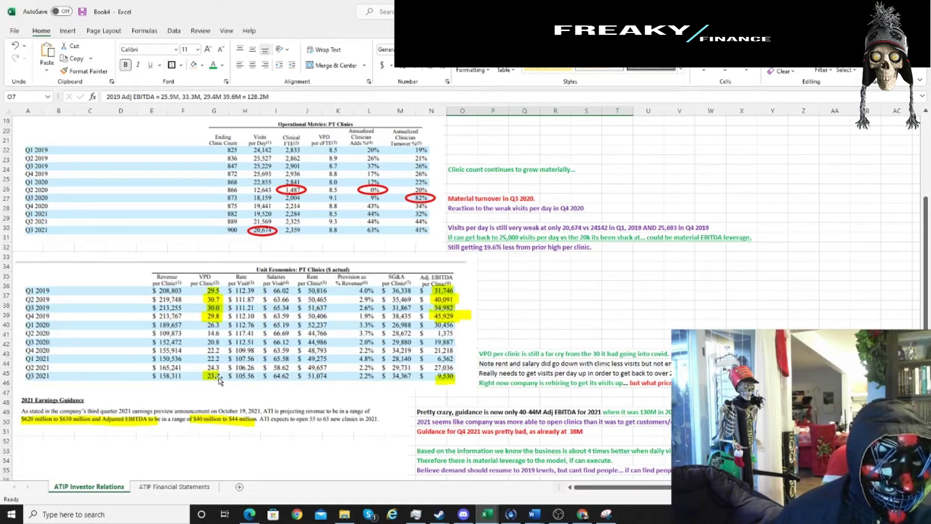
pyautogui.scroll(-2, 217, 386)
pyautogui.click(189, 364)
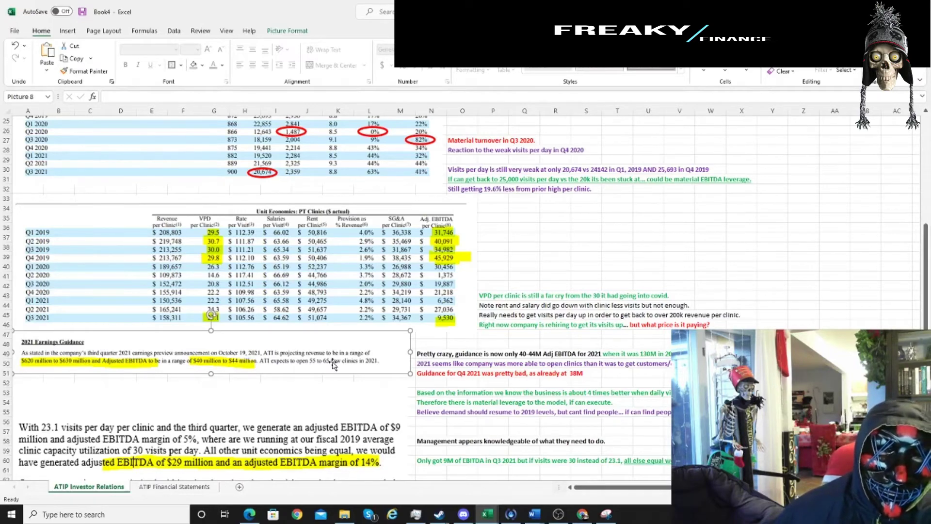
# Read management's excerpt on adjusted EBITDA at 30 visits per day and a $110 rate, comparing it with the unit economics table
pyautogui.scroll(-2, 333, 363)
pyautogui.scroll(-6, 333, 363)
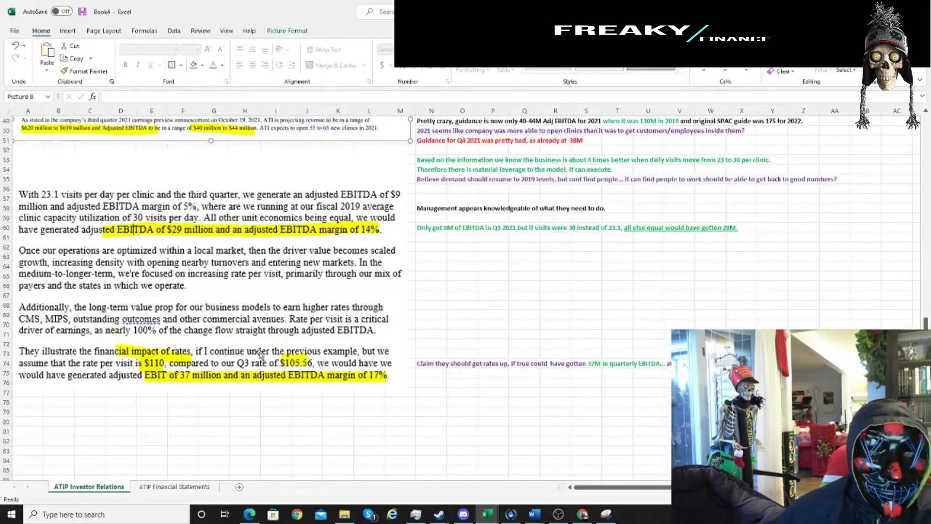
pyautogui.click(245, 326)
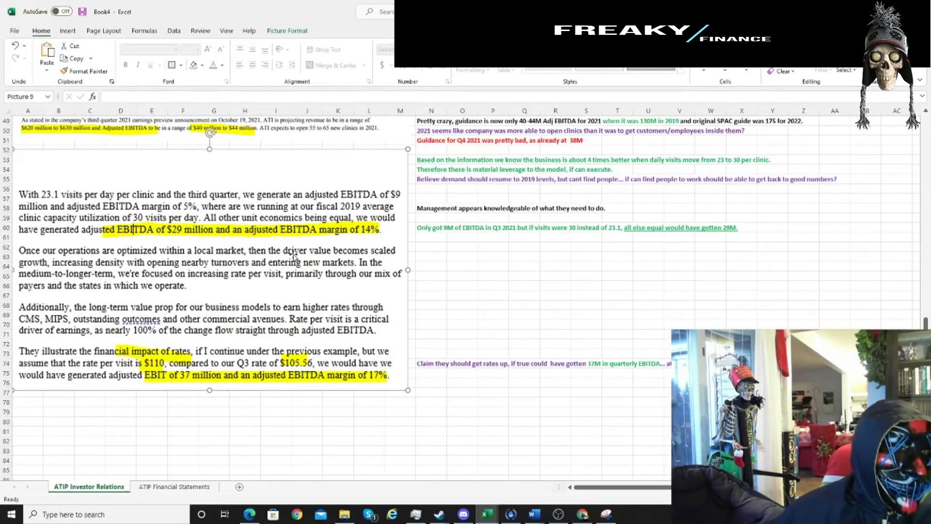
pyautogui.scroll(1, 231, 247)
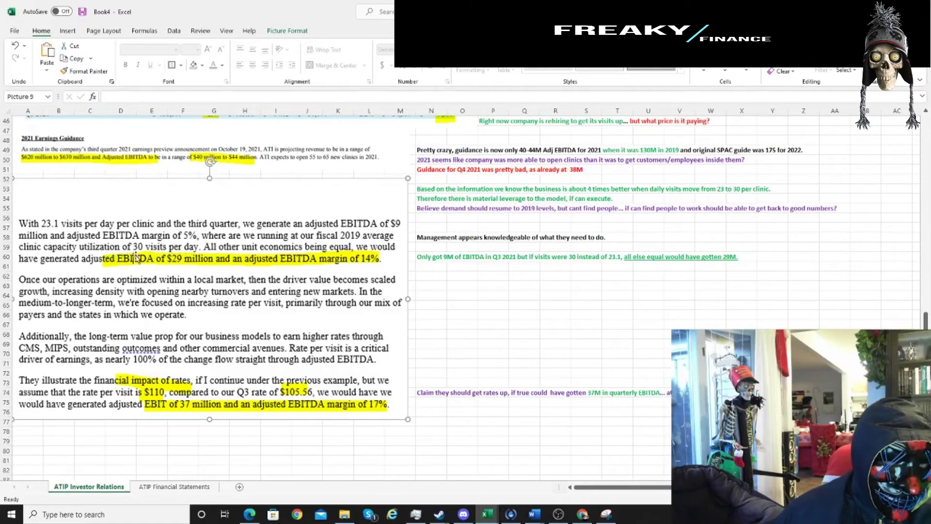
pyautogui.scroll(3, 137, 251)
pyautogui.scroll(4, 138, 251)
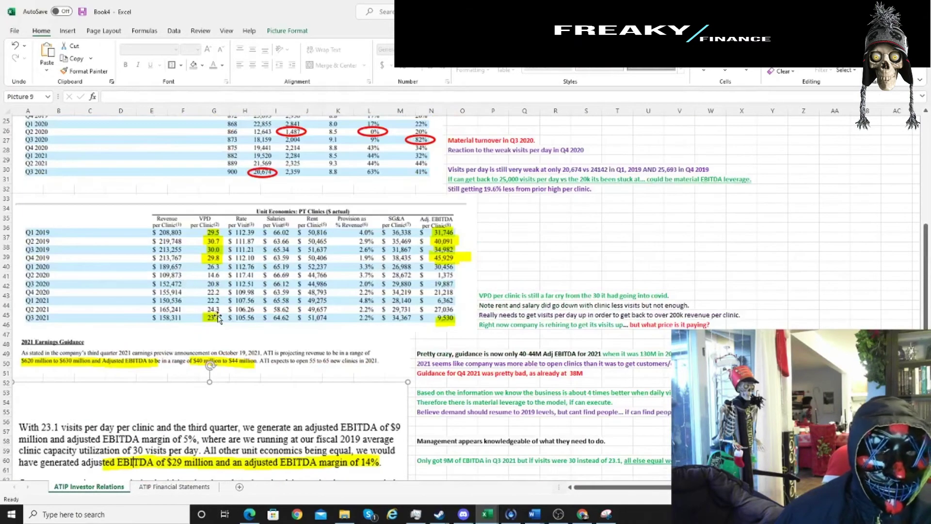
pyautogui.scroll(-6, 210, 323)
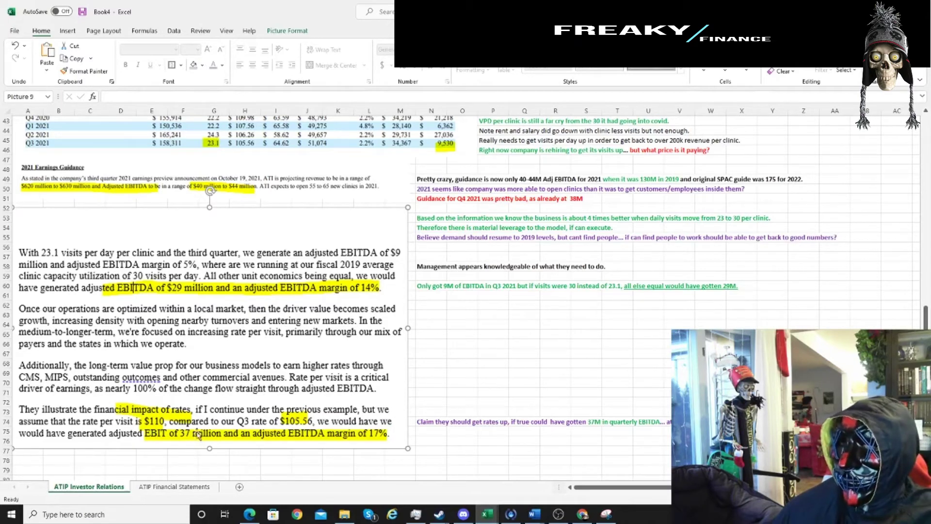
pyautogui.scroll(4, 237, 406)
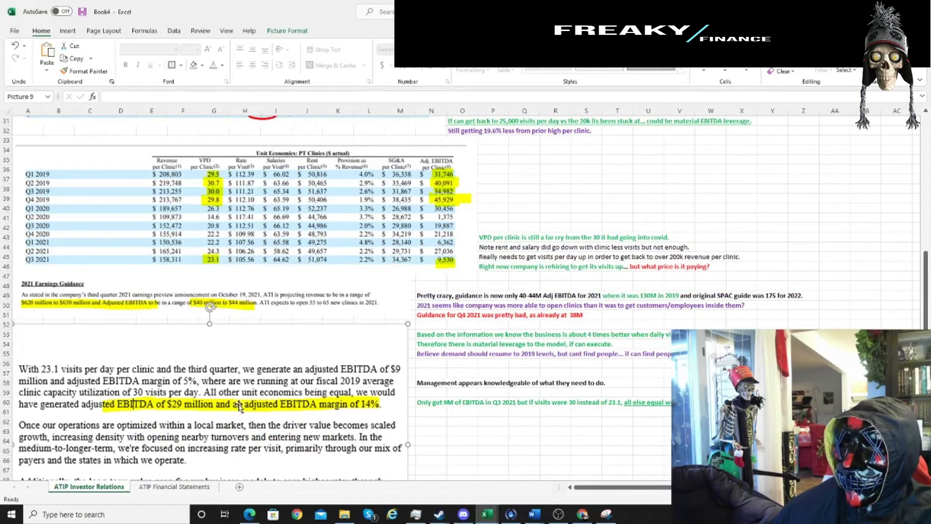
pyautogui.scroll(-3, 238, 422)
# Compare the circled Q2 2020 clinical FTE with the circled Q3 2020 clinician turnover in the operational metrics table
pyautogui.scroll(8, 237, 427)
pyautogui.click(292, 218)
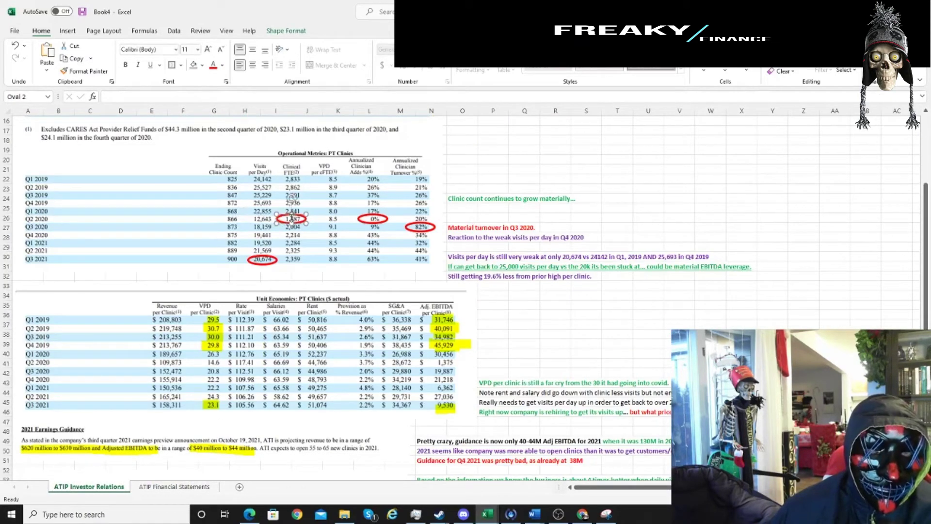
pyautogui.click(411, 226)
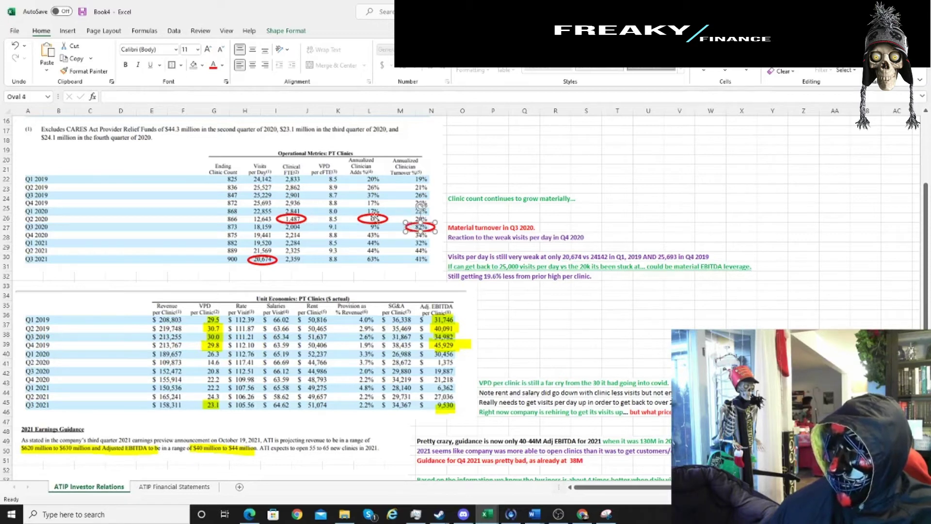
pyautogui.click(303, 222)
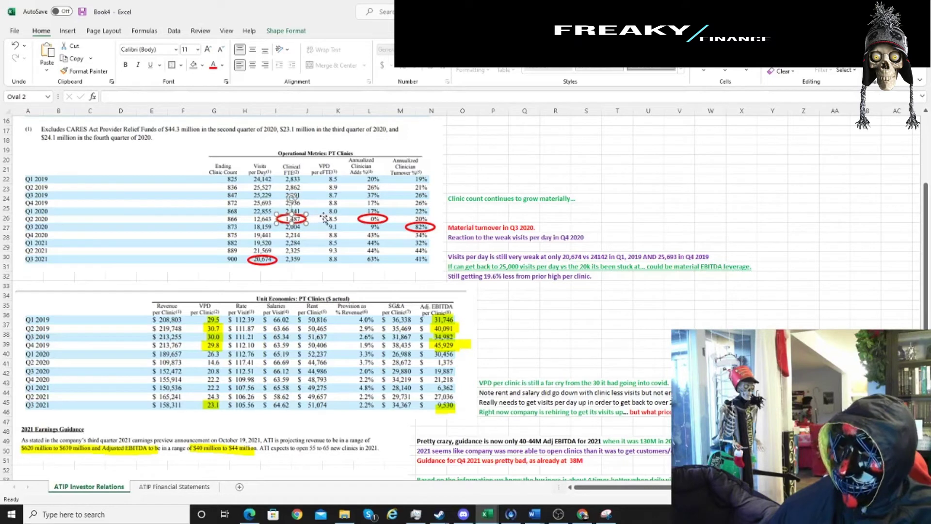
pyautogui.click(413, 224)
# Switch to the ATIP Financial Statements sheet and select the full-year 2019 revenue and salaries
pyautogui.scroll(-3, 410, 361)
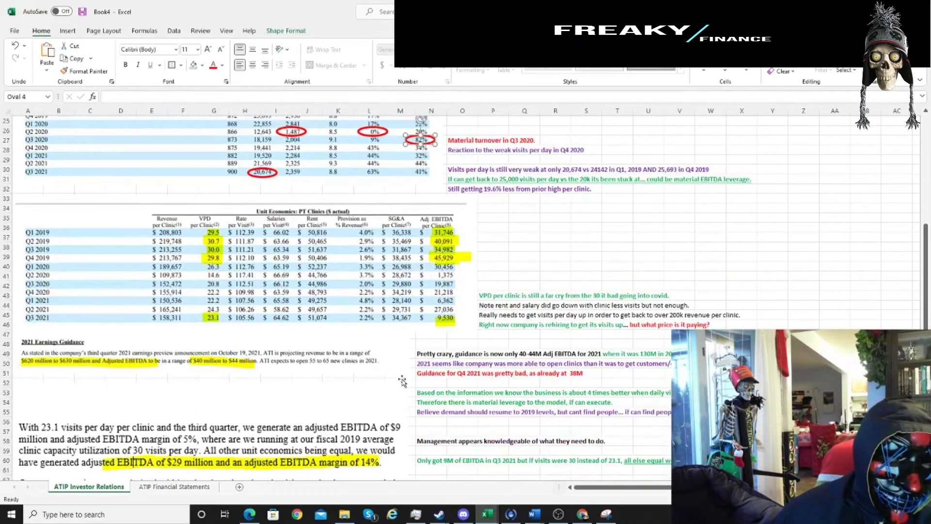
pyautogui.click(426, 352)
pyautogui.scroll(-2, 430, 417)
pyautogui.hotkey('ctrl', 'pagedown')
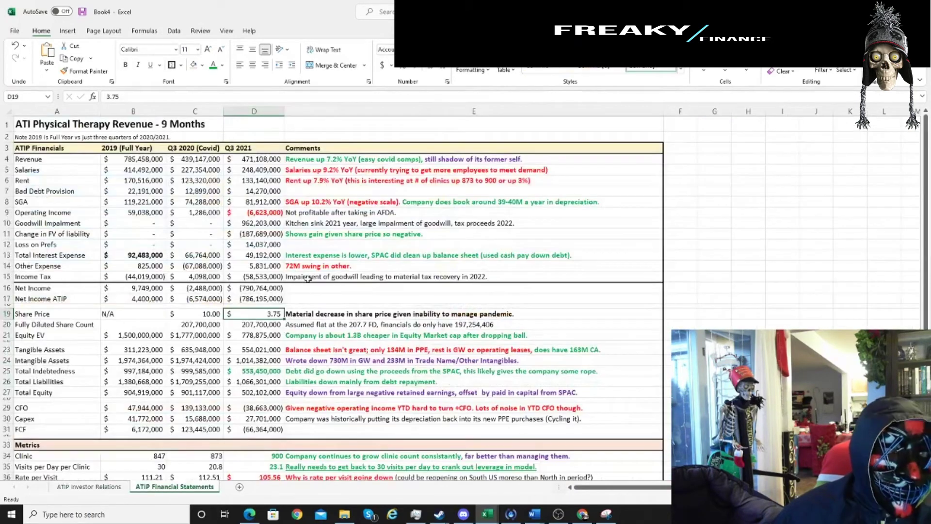
pyautogui.moveTo(141, 163)
pyautogui.mouseDown()
pyautogui.moveTo(156, 155)
pyautogui.moveTo(155, 171)
pyautogui.moveTo(252, 160)
pyautogui.moveTo(252, 180)
pyautogui.moveTo(252, 170)
pyautogui.moveTo(212, 160)
pyautogui.moveTo(155, 160)
pyautogui.mouseUp()
pyautogui.click(139, 159)
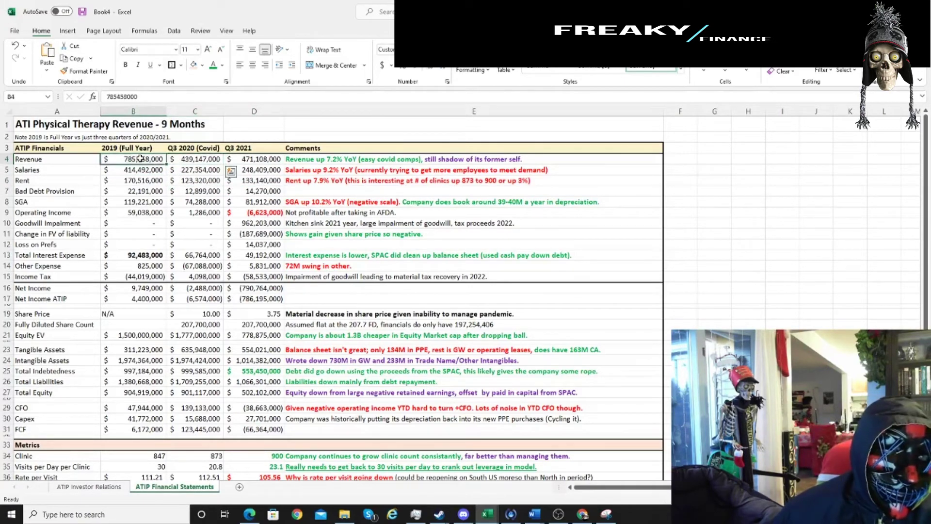
pyautogui.moveTo(141, 164)
pyautogui.mouseDown()
pyautogui.moveTo(148, 221)
pyautogui.moveTo(146, 170)
pyautogui.mouseUp()
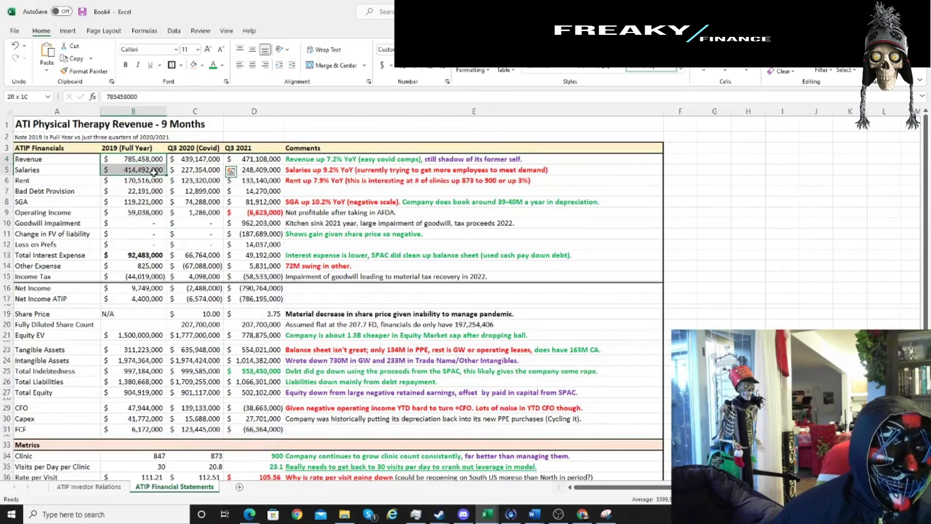
# Compare the salaries and rent across periods, and select the Q3 2021 figures from Revenue to Operating Income
pyautogui.click(140, 299)
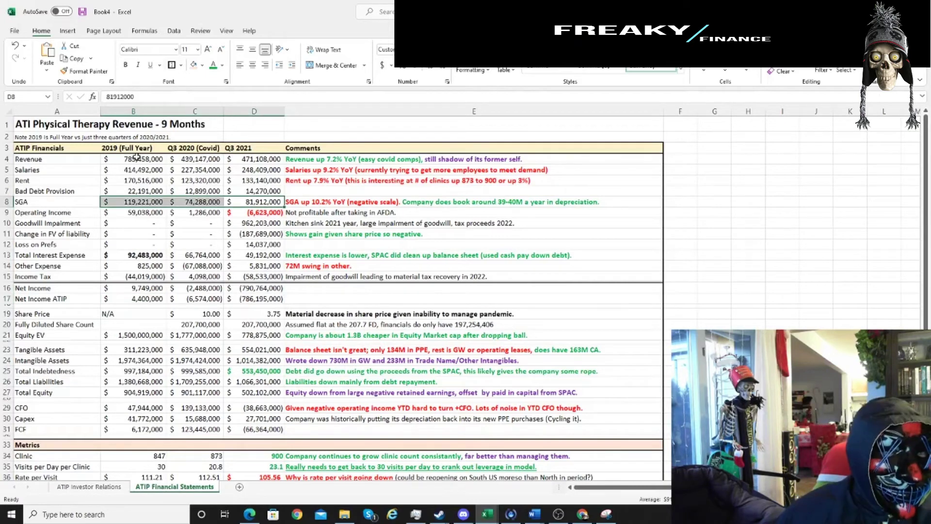
pyautogui.moveTo(132, 183); pyautogui.dragTo(204, 181)
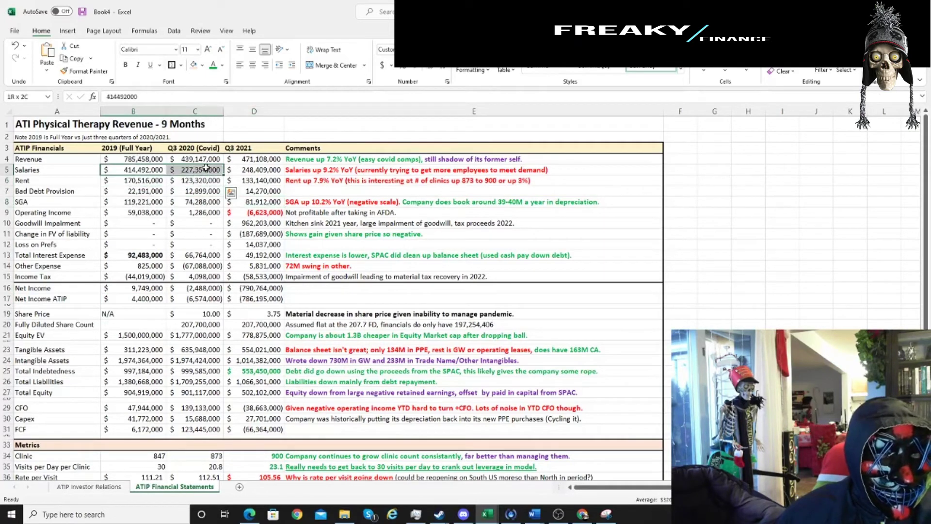
pyautogui.click(198, 170)
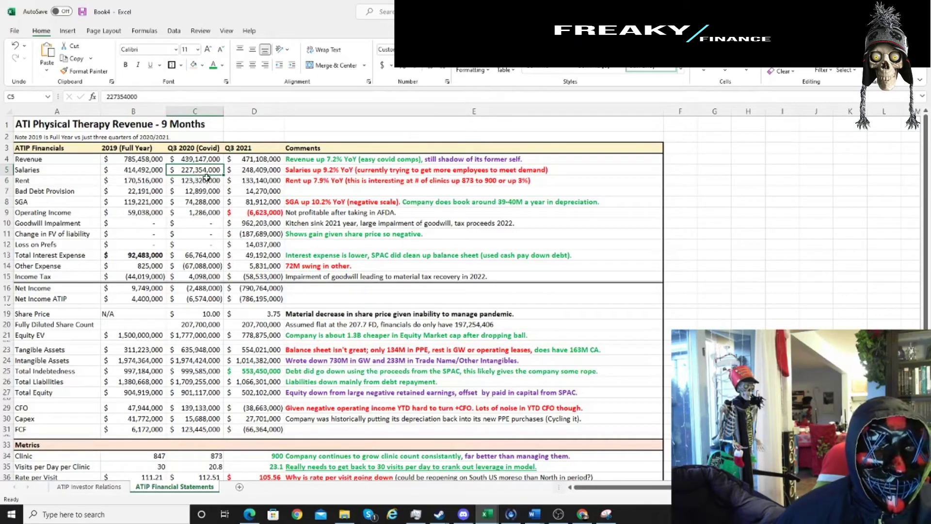
pyautogui.moveTo(208, 178); pyautogui.dragTo(253, 181)
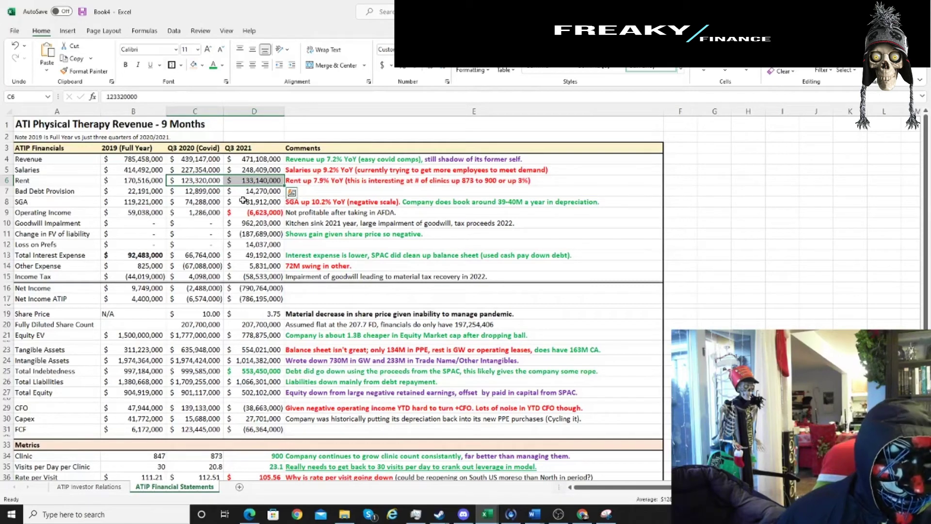
pyautogui.moveTo(251, 159); pyautogui.dragTo(261, 212)
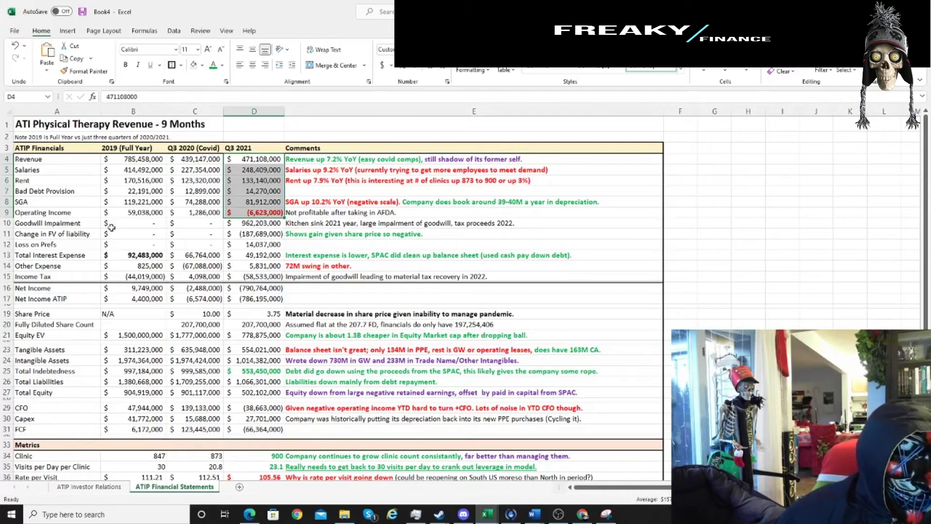
# Check the Goodwill Impairment and Change in FV of liability rows, and compare Total Interest Expense with Total Indebtedness
pyautogui.moveTo(6, 223); pyautogui.dragTo(9, 234)
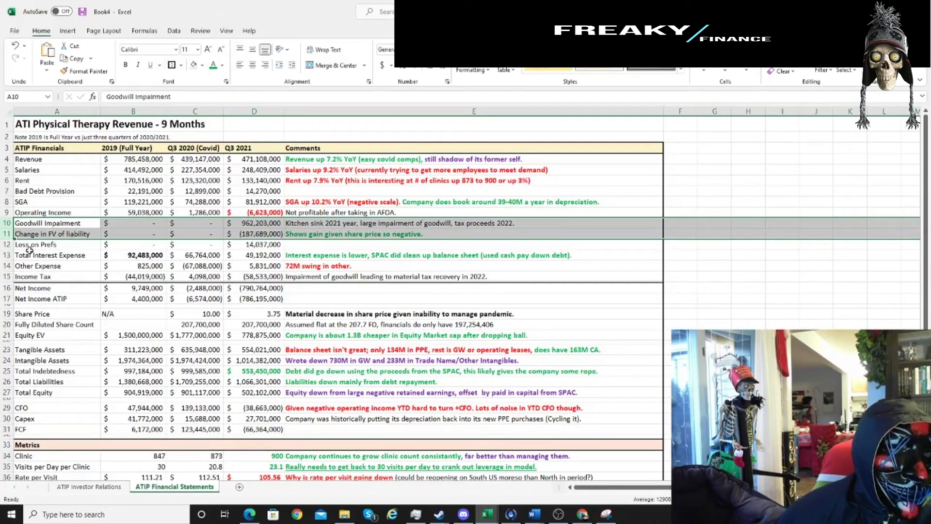
pyautogui.click(7, 255)
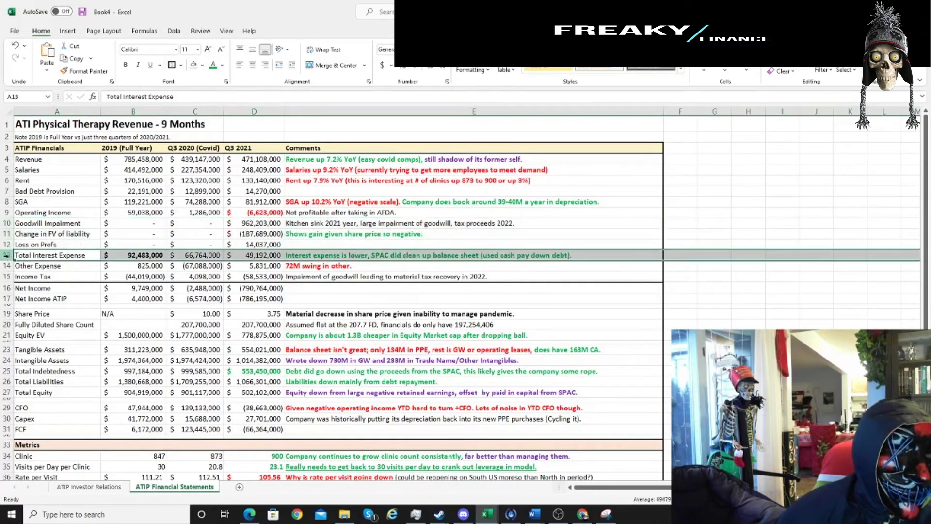
pyautogui.click(156, 257)
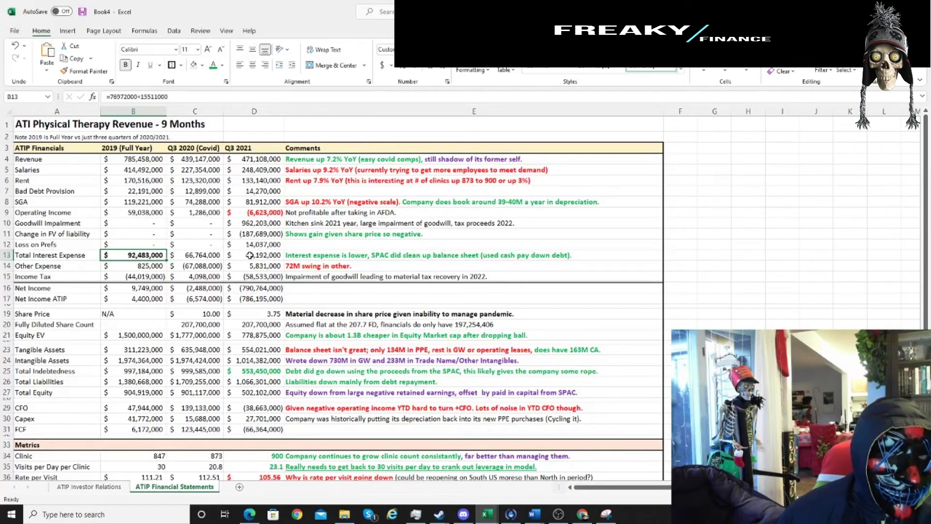
pyautogui.scroll(-1, 174, 243)
pyautogui.click(7, 333)
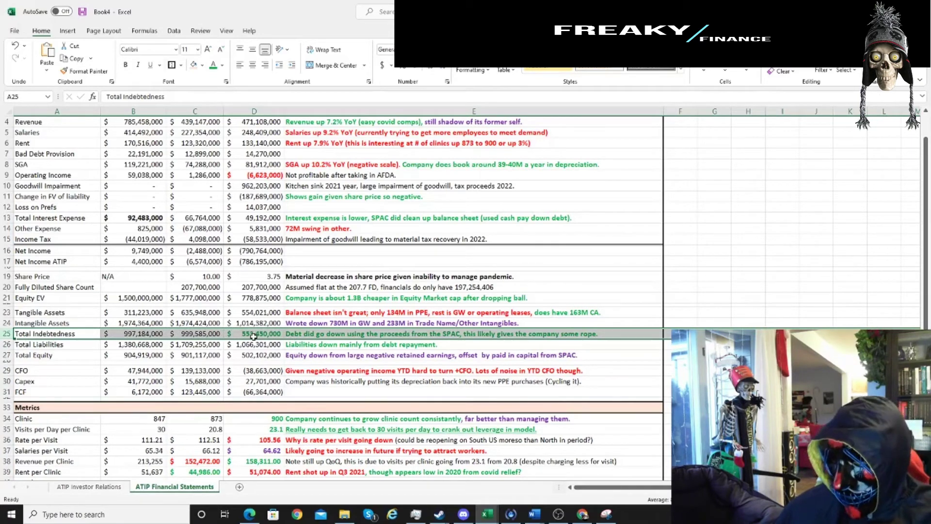
pyautogui.click(270, 216)
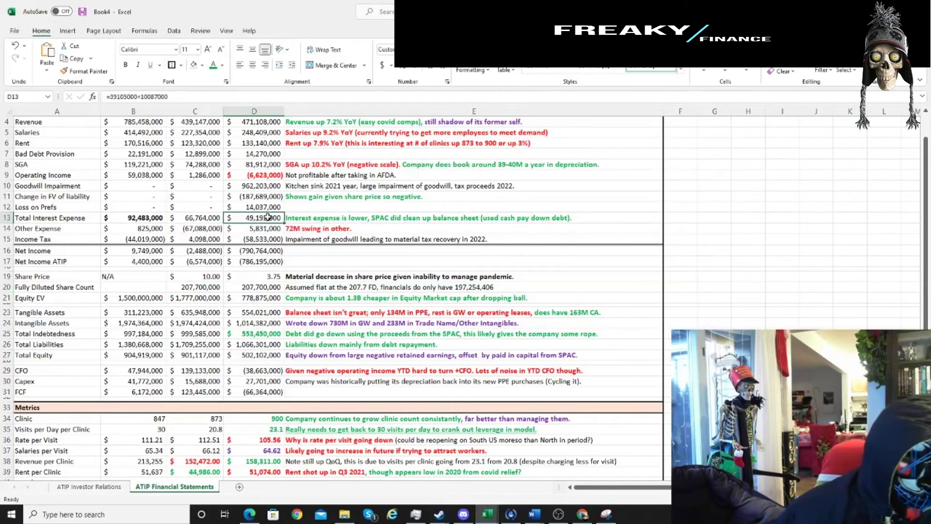
# Review the Q3 2021 revenue and operating costs again, and relate the Goodwill Impairment row to the Intangible Assets row
pyautogui.scroll(1, 262, 289)
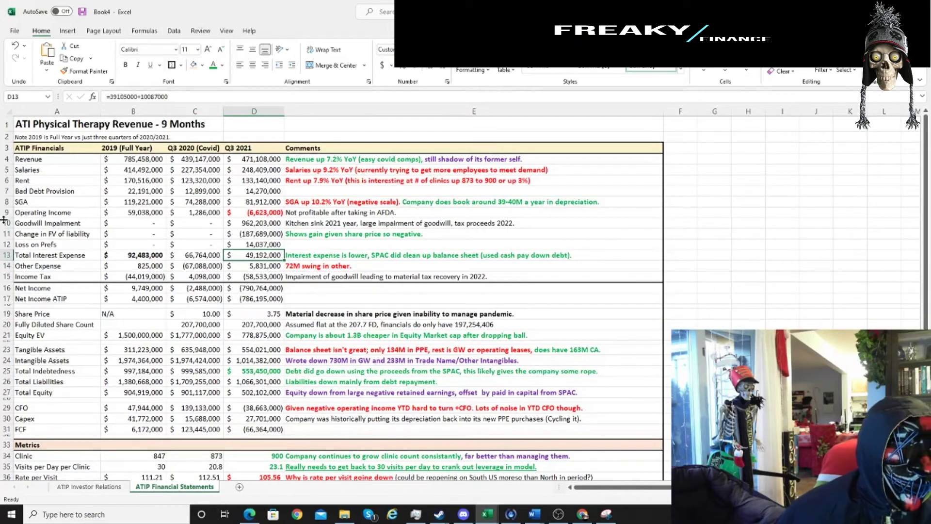
pyautogui.moveTo(7, 229)
pyautogui.mouseDown()
pyautogui.moveTo(11, 242)
pyautogui.moveTo(8, 229)
pyautogui.mouseUp()
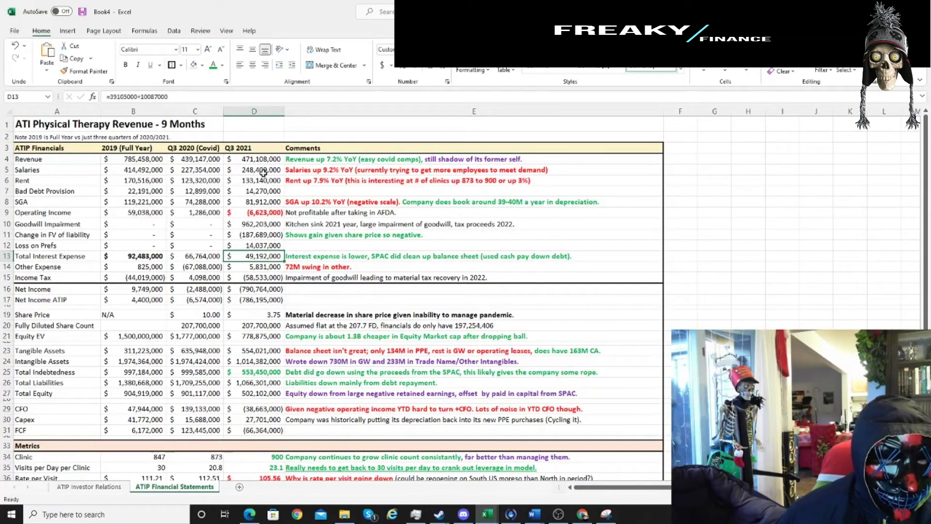
pyautogui.moveTo(264, 159); pyautogui.dragTo(269, 200)
pyautogui.moveTo(6, 224); pyautogui.dragTo(6, 235)
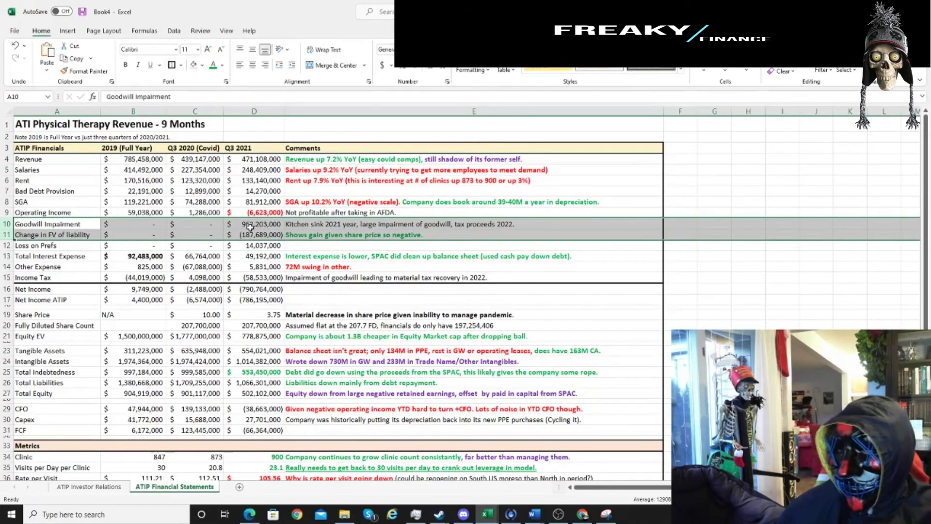
pyautogui.scroll(-3, 241, 243)
pyautogui.click(7, 260)
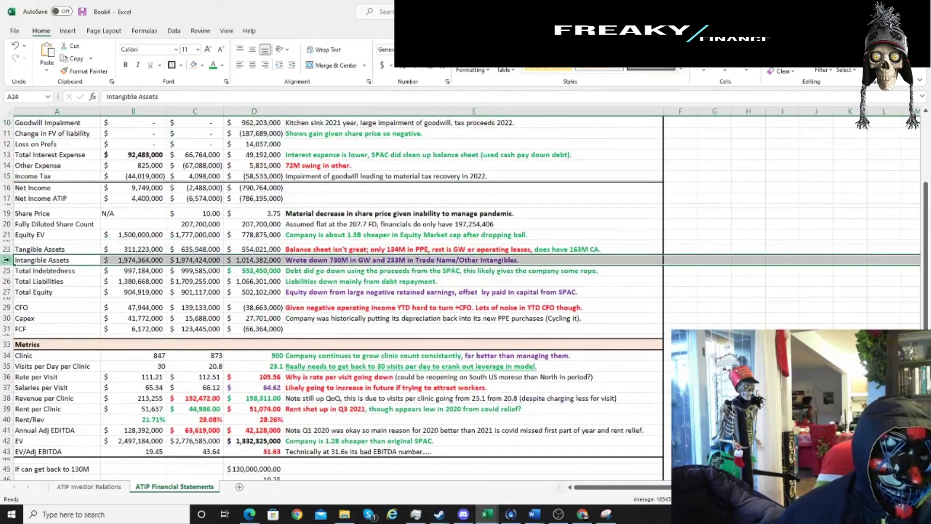
# Compare Intangible Assets across 2019, Q3 2020 and Q3 2021, and relate the Q3 2021 value to Tangible Assets
pyautogui.click(154, 258)
pyautogui.moveTo(155, 258); pyautogui.dragTo(195, 257)
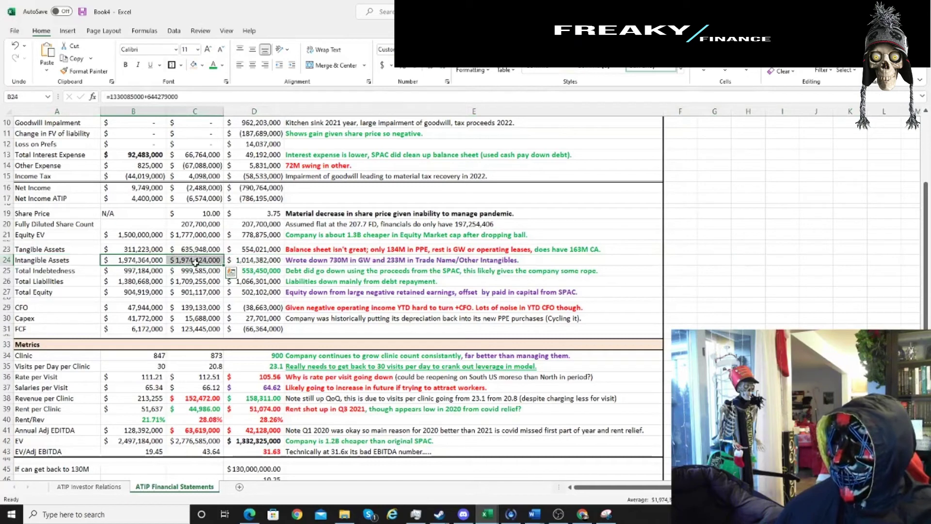
pyautogui.scroll(1, 195, 262)
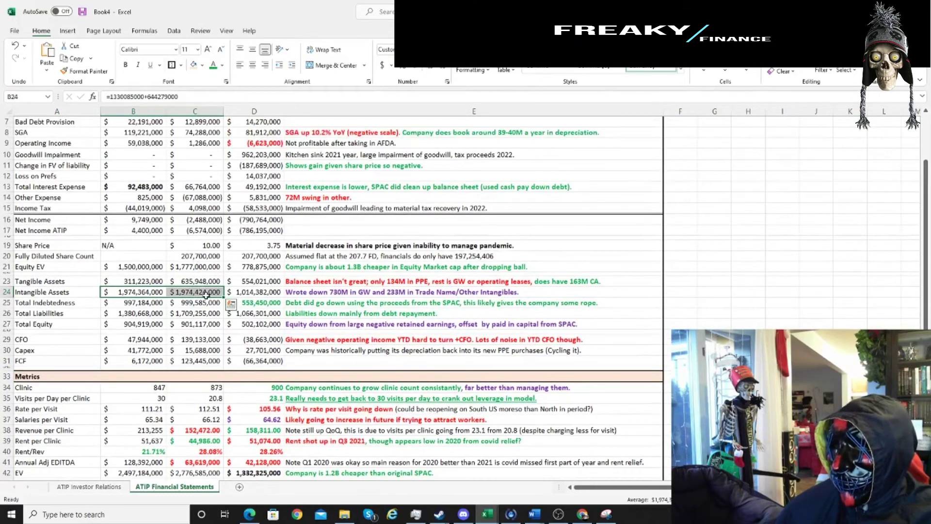
pyautogui.moveTo(202, 292); pyautogui.dragTo(158, 294)
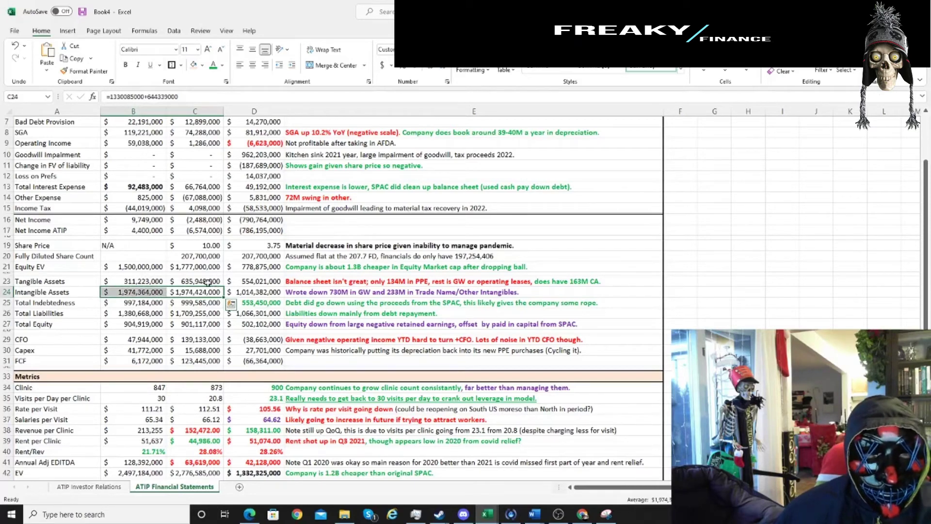
pyautogui.click(232, 283)
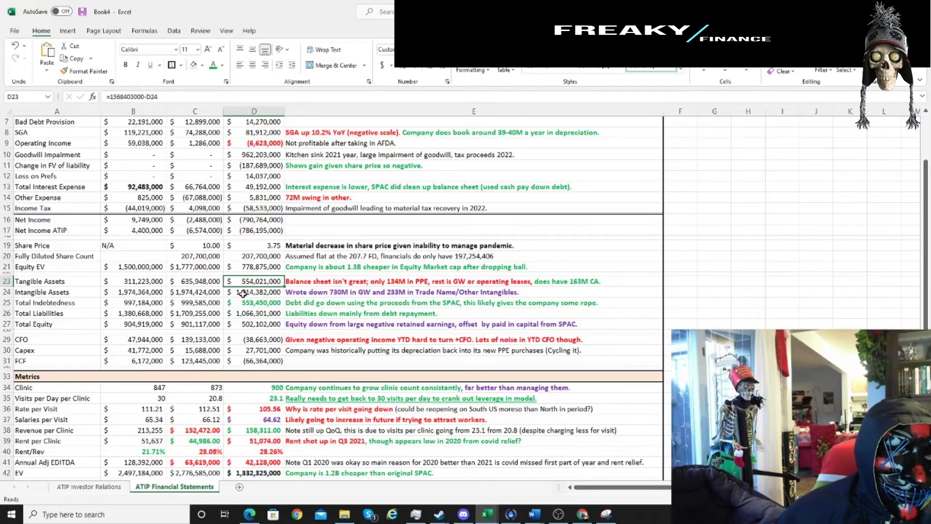
pyautogui.moveTo(266, 296); pyautogui.dragTo(272, 283)
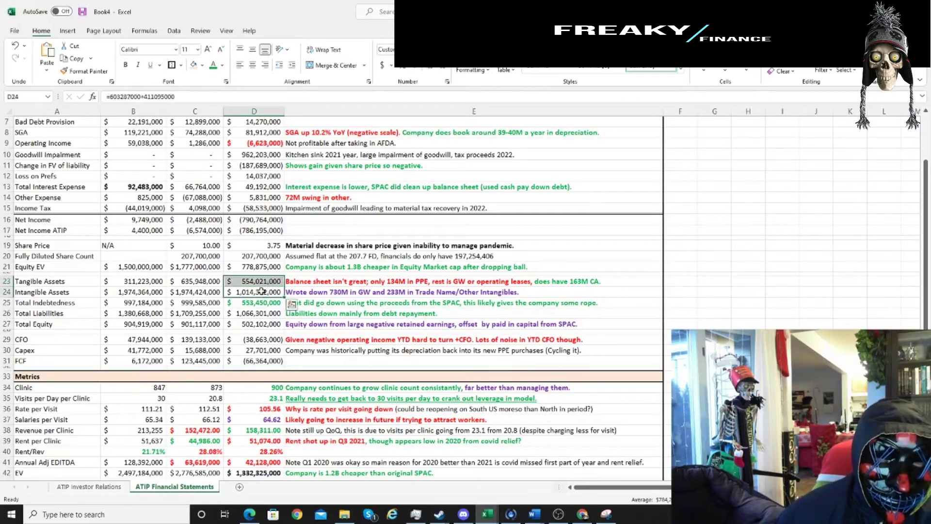
pyautogui.moveTo(197, 292); pyautogui.dragTo(245, 292)
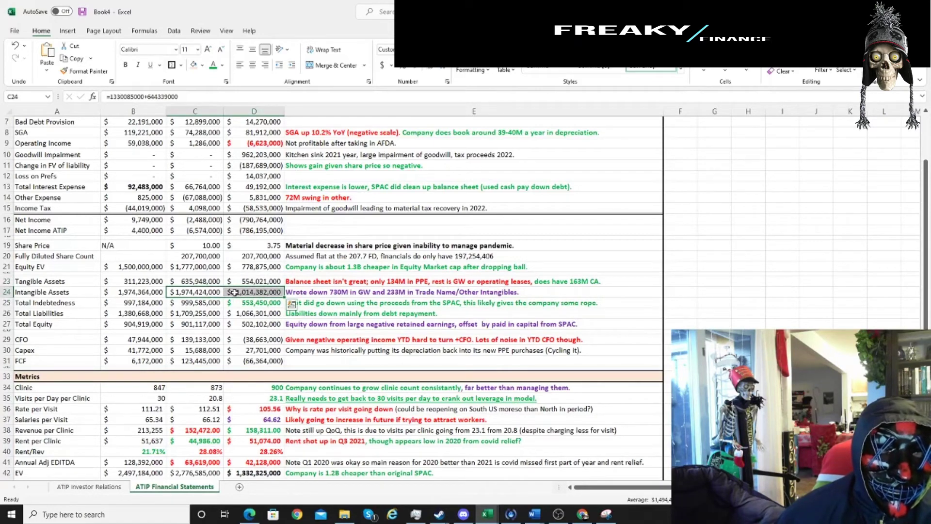
pyautogui.scroll(1, 247, 245)
pyautogui.scroll(2, 246, 245)
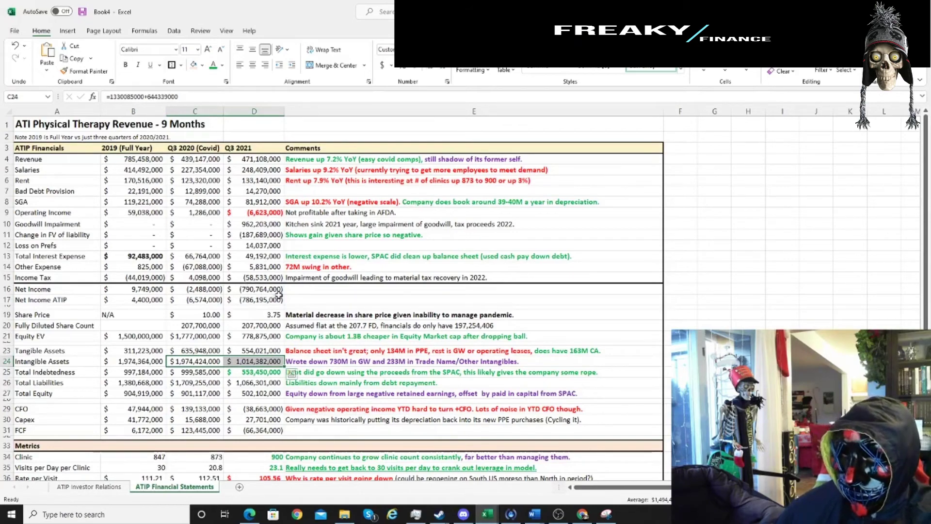
# Examine the Clinic, Visits per Day per Clinic, Rate per Visit and Salaries per Visit rows under Metrics
pyautogui.scroll(-1, 276, 296)
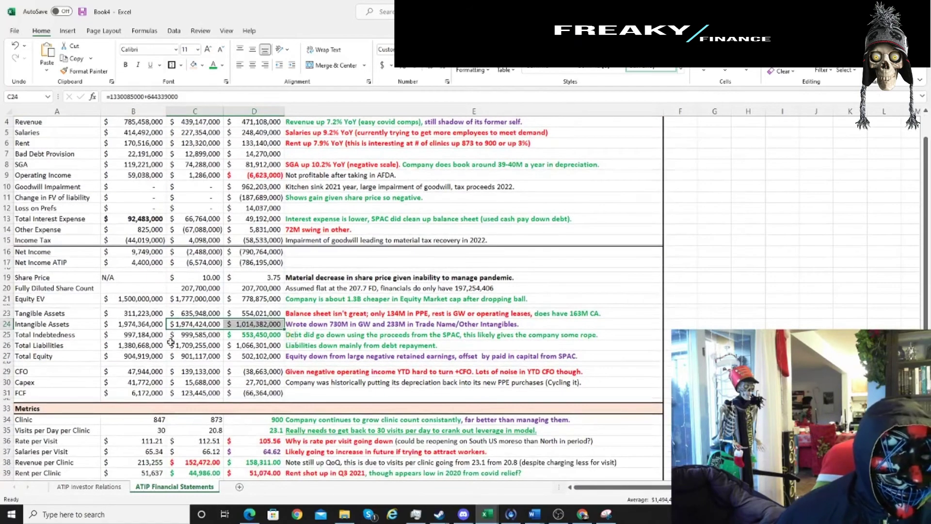
pyautogui.scroll(-3, 301, 330)
pyautogui.moveTo(24, 322); pyautogui.dragTo(278, 325)
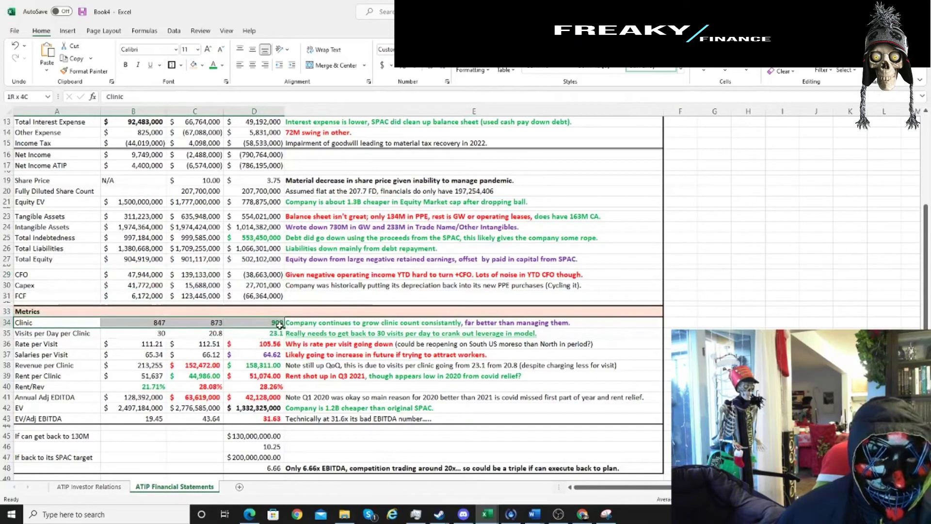
pyautogui.moveTo(24, 333); pyautogui.dragTo(248, 334)
pyautogui.click(249, 333)
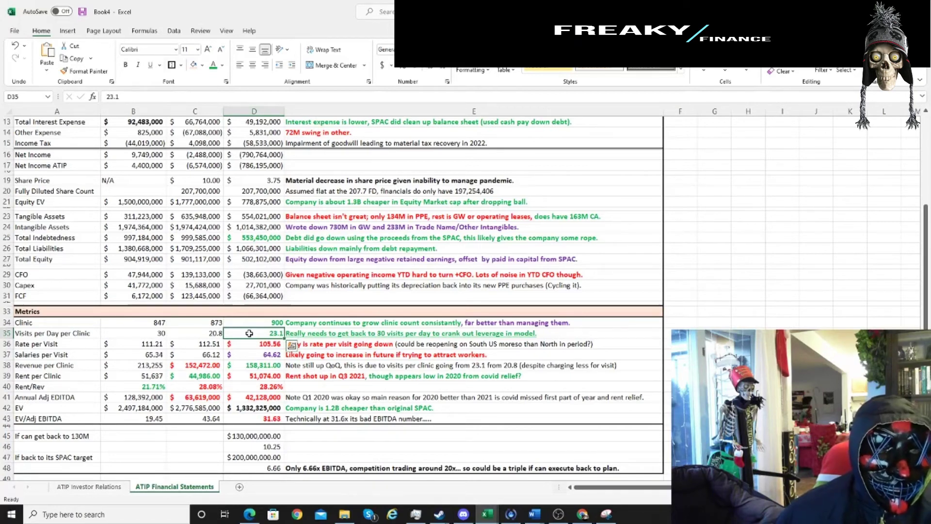
pyautogui.click(7, 343)
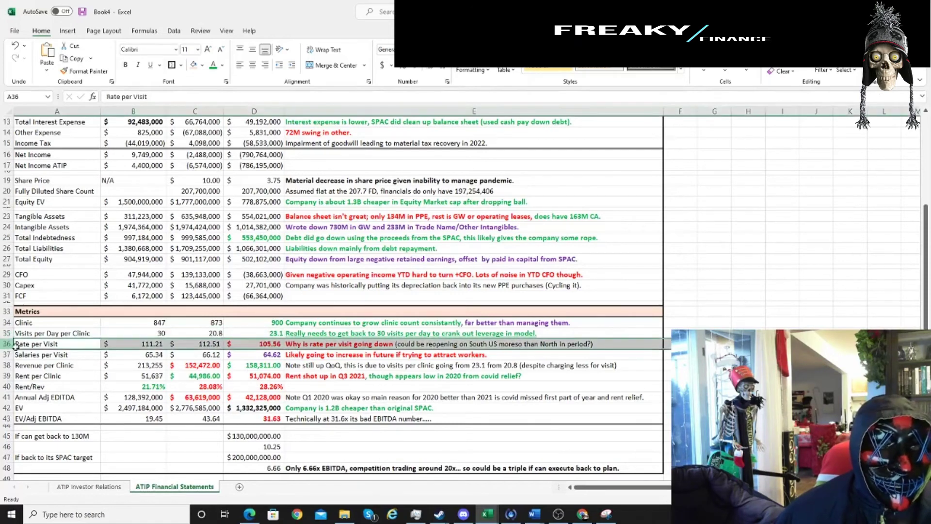
pyautogui.click(6, 355)
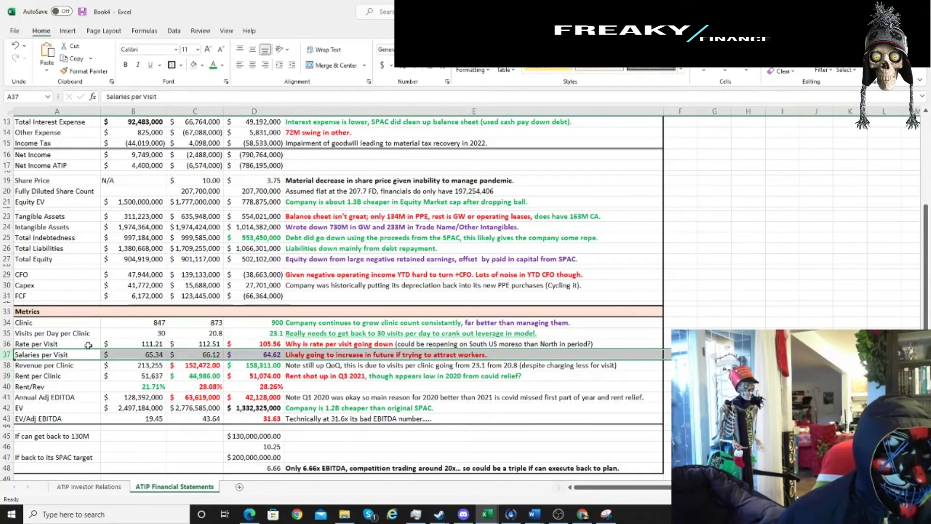
# Compare the 2019 EV with the Q3 2021 EV, and check the 2019 Rent/Rev ratio against the clinic counts
pyautogui.click(163, 407)
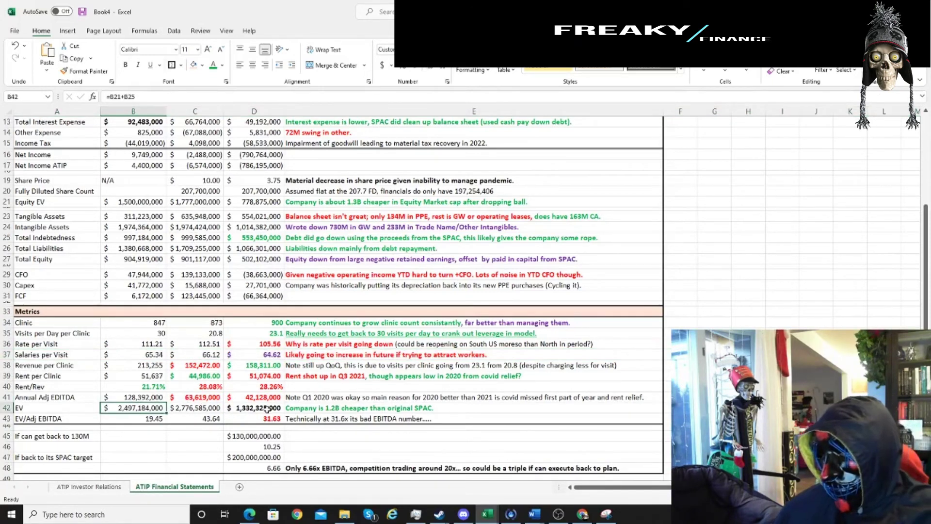
pyautogui.click(249, 408)
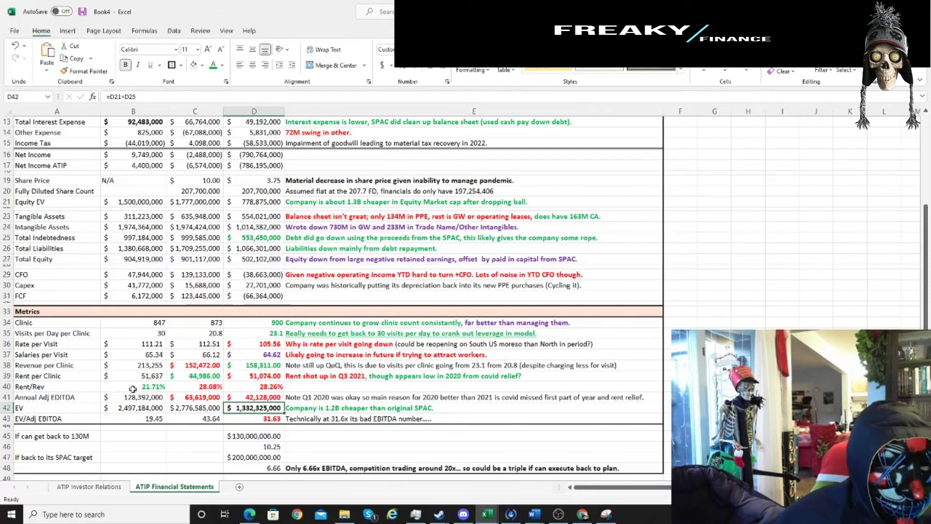
pyautogui.moveTo(44, 384); pyautogui.dragTo(145, 386)
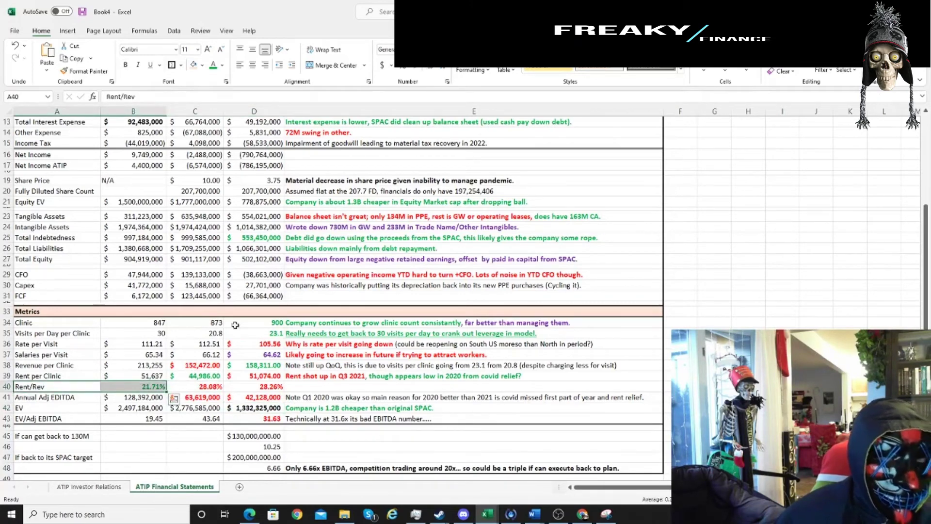
pyautogui.moveTo(267, 323); pyautogui.dragTo(150, 322)
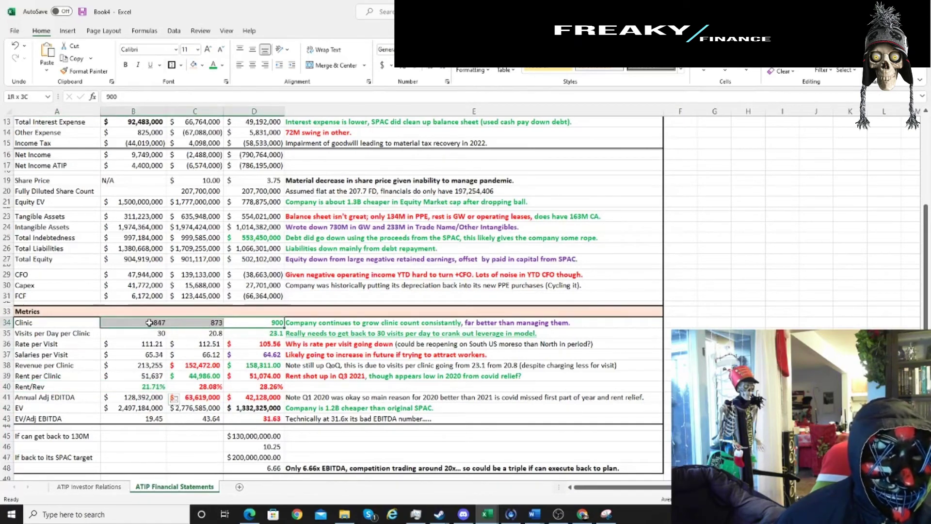
pyautogui.moveTo(149, 322); pyautogui.dragTo(150, 323)
pyautogui.scroll(4, 264, 259)
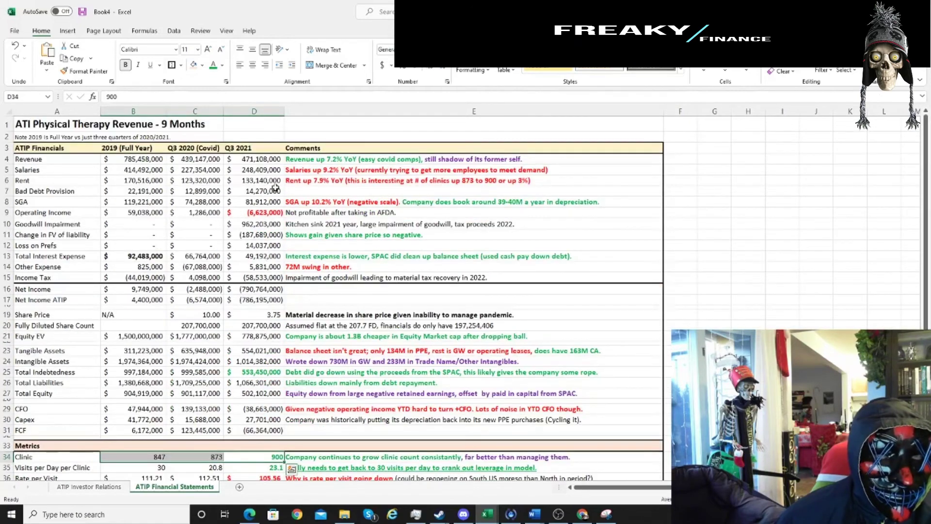
pyautogui.scroll(-6, 267, 323)
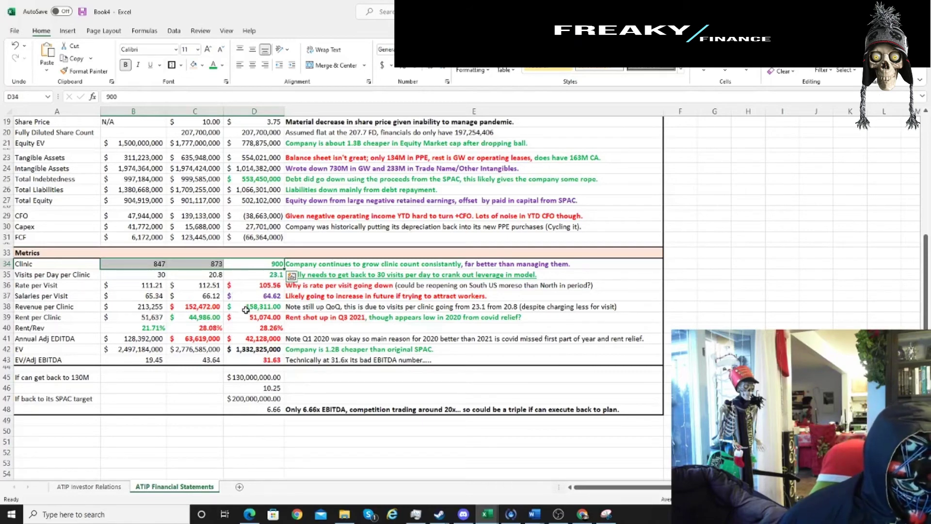
# Review the Revenue per Clinic, Annual Adj EBITDA and EV rows across the three periods
pyautogui.click(7, 307)
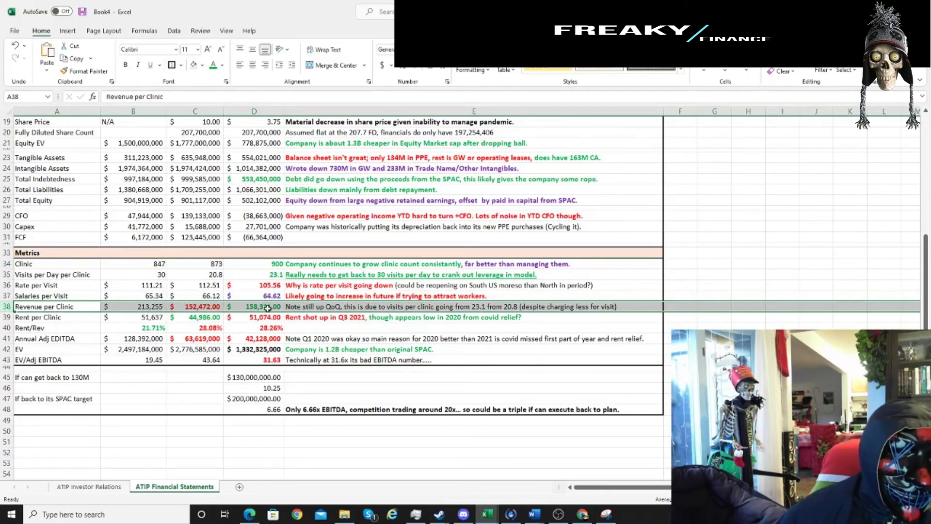
pyautogui.click(150, 306)
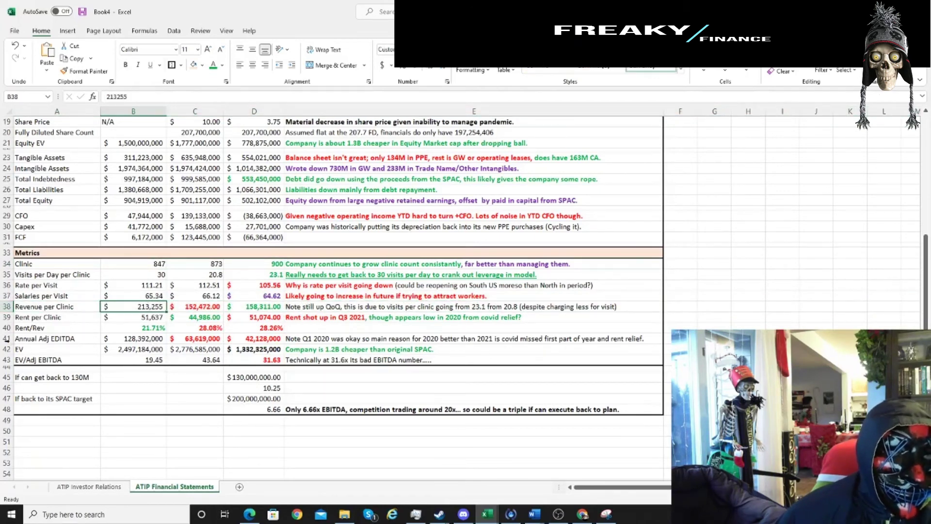
pyautogui.click(6, 338)
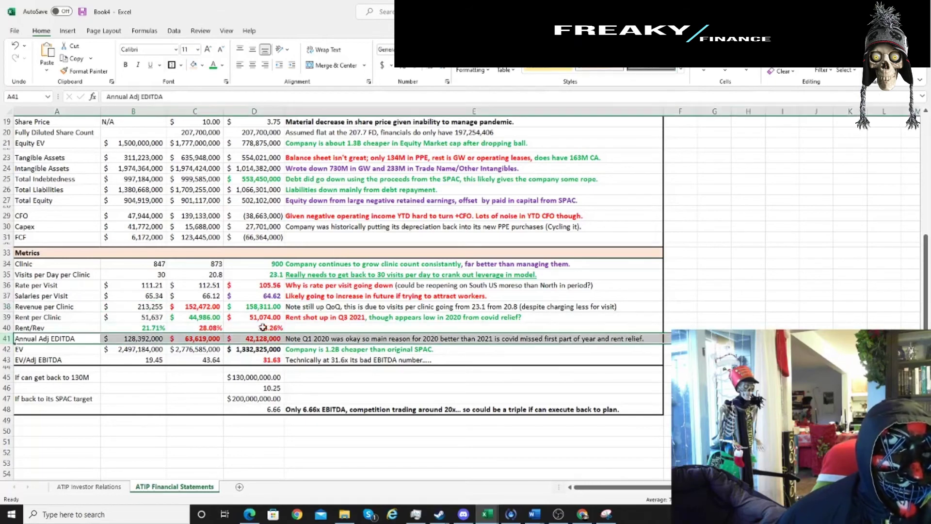
pyautogui.click(7, 349)
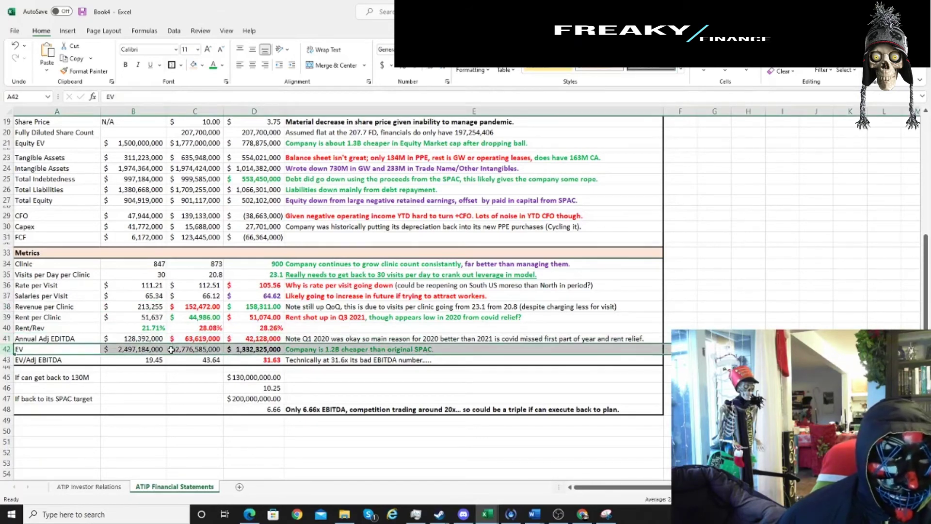
# Check the EV/Adj EBITDA multiples against the scenario rows for the 130M recovery and the SPAC target
pyautogui.click(276, 338)
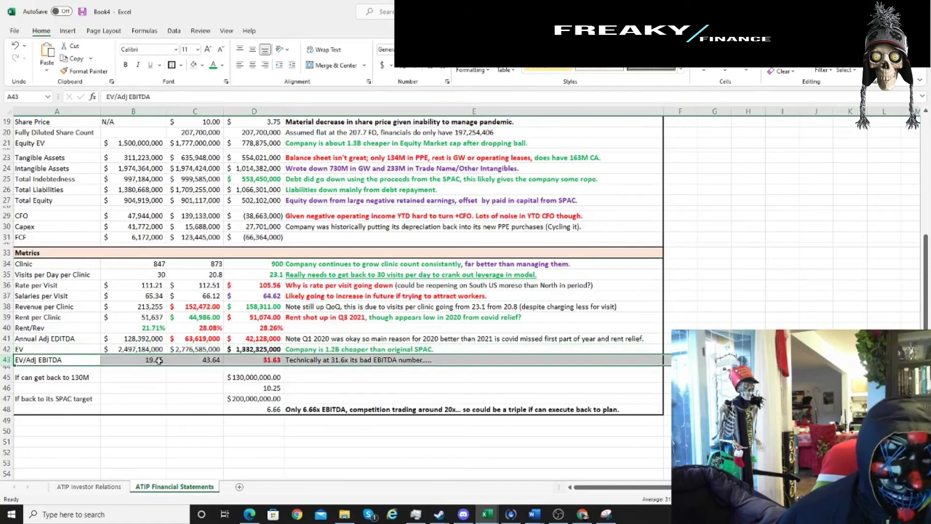
pyautogui.moveTo(186, 342); pyautogui.dragTo(261, 361)
pyautogui.click(262, 361)
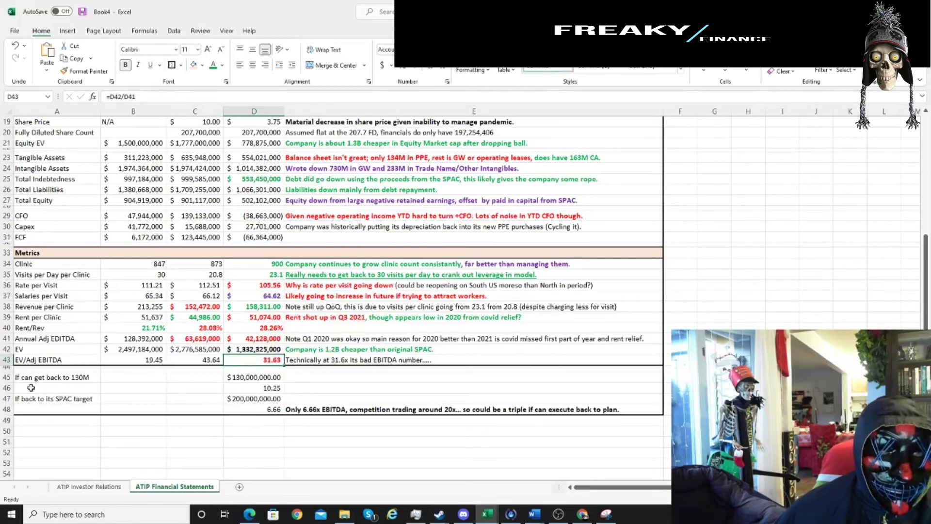
pyautogui.click(7, 409)
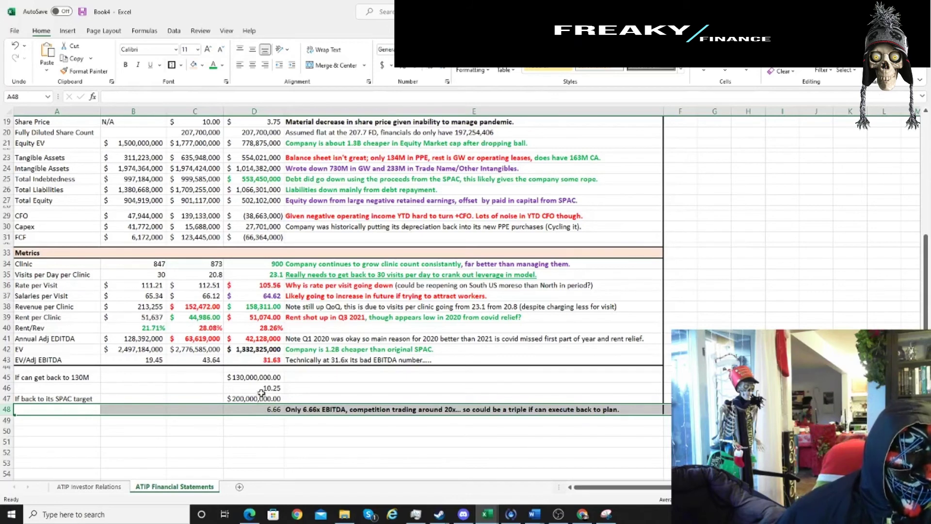
pyautogui.moveTo(6, 378); pyautogui.dragTo(6, 387)
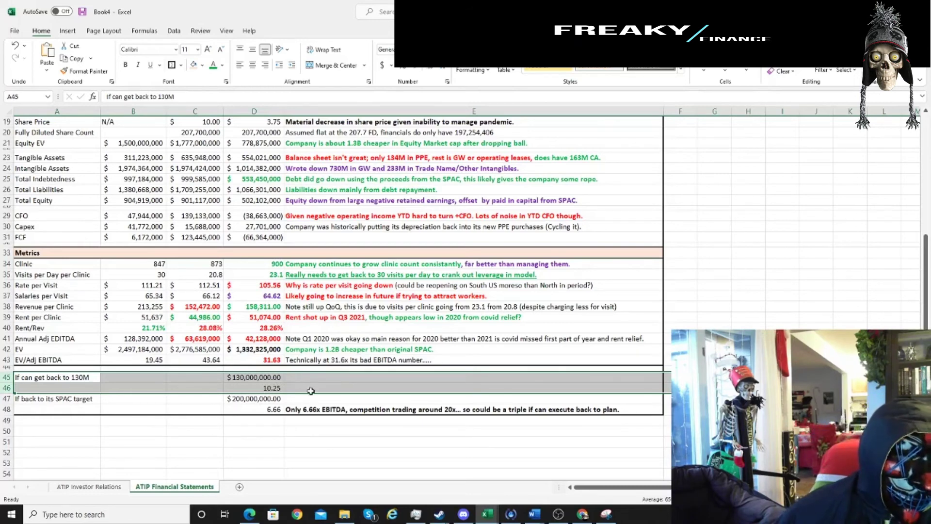
# Recheck the clinic counts across periods, and the Q3 2021 visits per day per clinic and salaries per visit
pyautogui.scroll(3, 271, 383)
pyautogui.moveTo(145, 355); pyautogui.dragTo(262, 355)
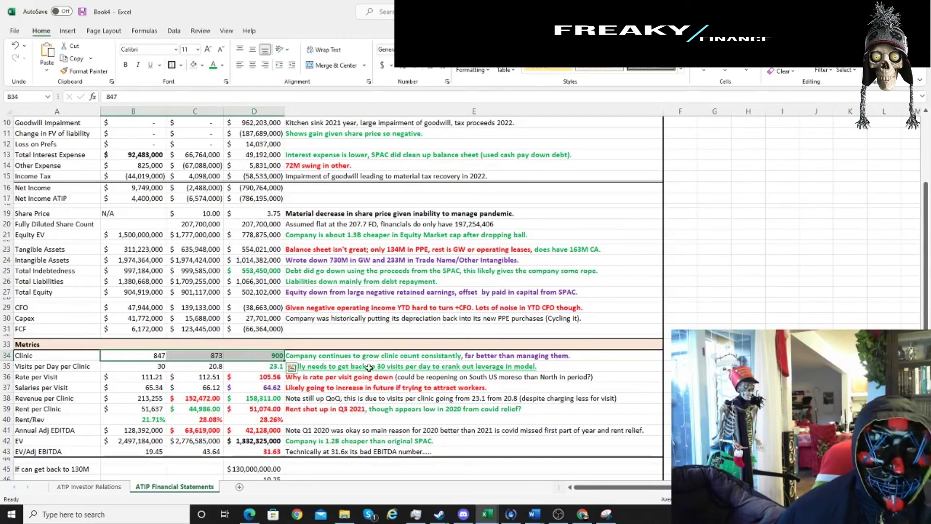
pyautogui.scroll(3, 351, 395)
pyautogui.scroll(-5, 359, 396)
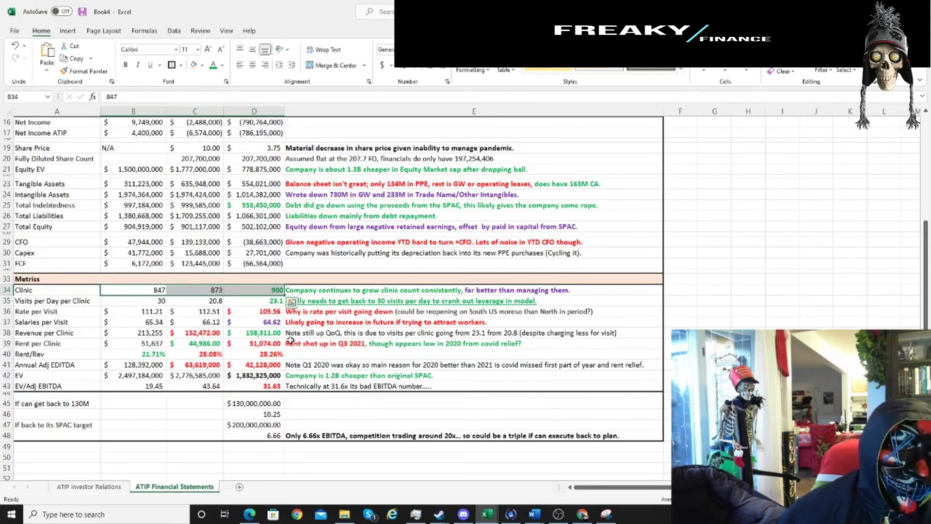
pyautogui.scroll(1, 257, 359)
pyautogui.click(268, 336)
pyautogui.moveTo(257, 334); pyautogui.dragTo(262, 333)
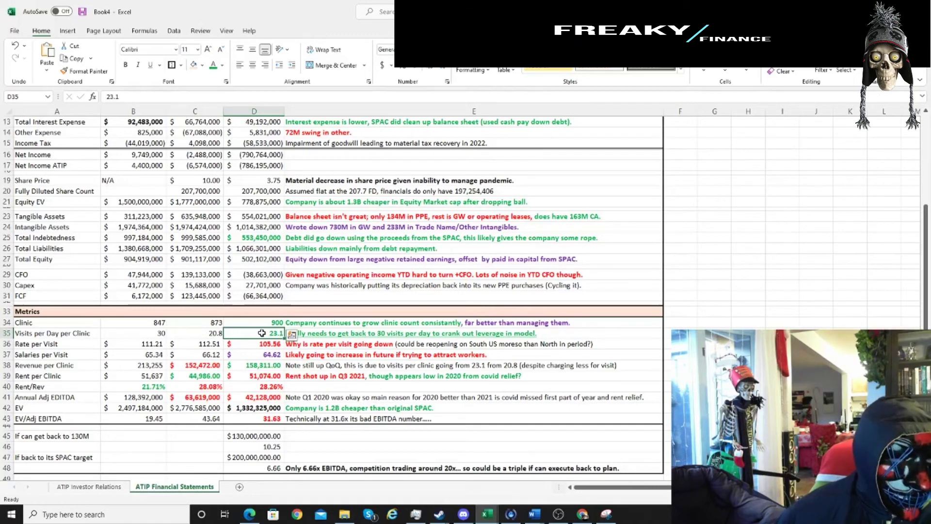
pyautogui.moveTo(256, 354)
pyautogui.mouseDown()
pyautogui.moveTo(199, 355)
pyautogui.moveTo(254, 352)
pyautogui.mouseUp()
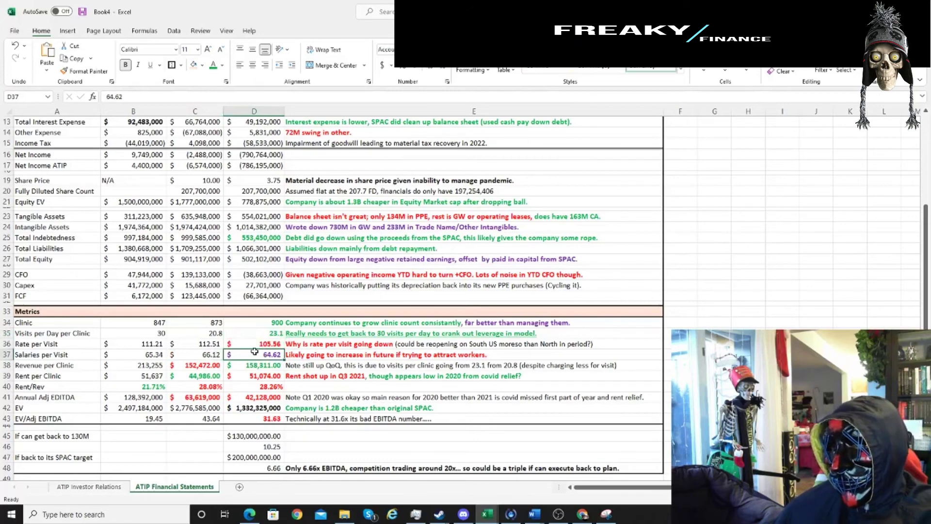
pyautogui.scroll(2, 254, 351)
pyautogui.scroll(2, 254, 350)
# Switch to the browser and highlight the ATIP Form 4's transaction date and disposed share amount, plus footnote 1 in its Exhibit 99.1
pyautogui.hotkey('alt', 'Tab')
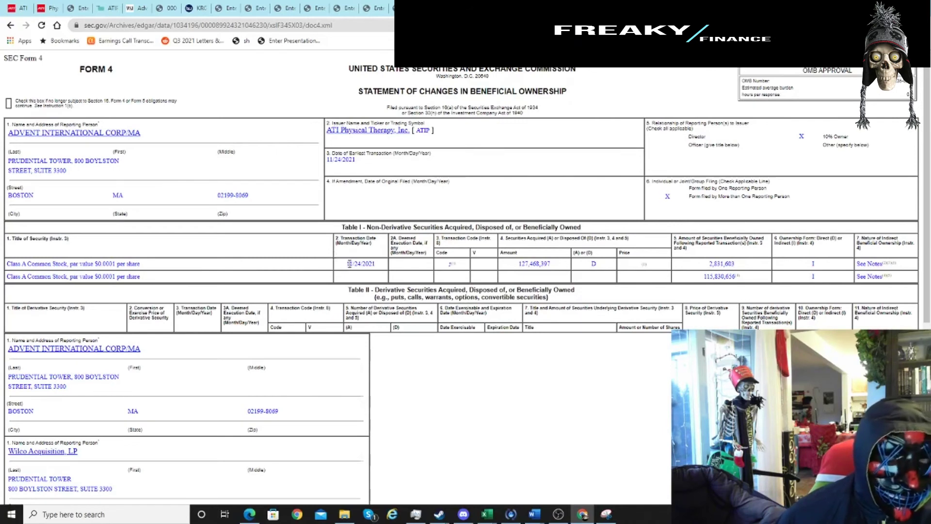
pyautogui.moveTo(348, 264); pyautogui.dragTo(377, 266)
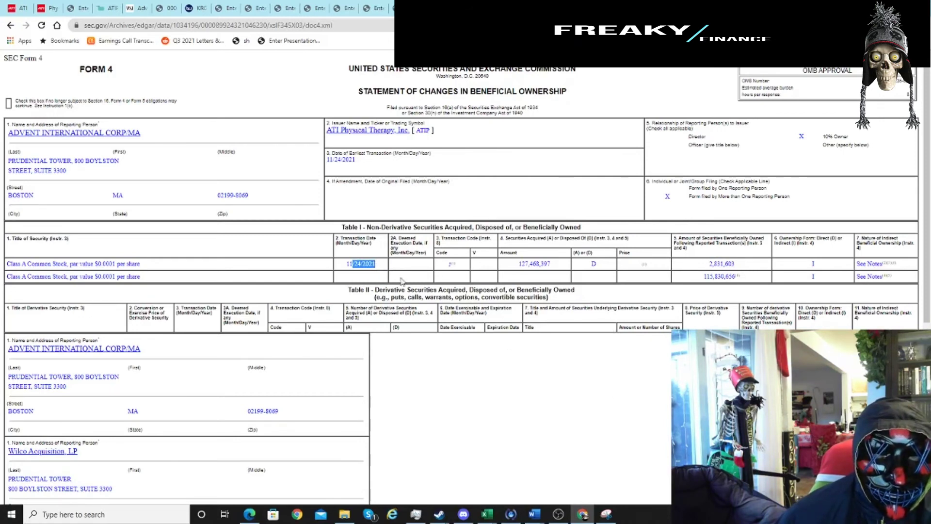
pyautogui.moveTo(518, 264); pyautogui.dragTo(560, 270)
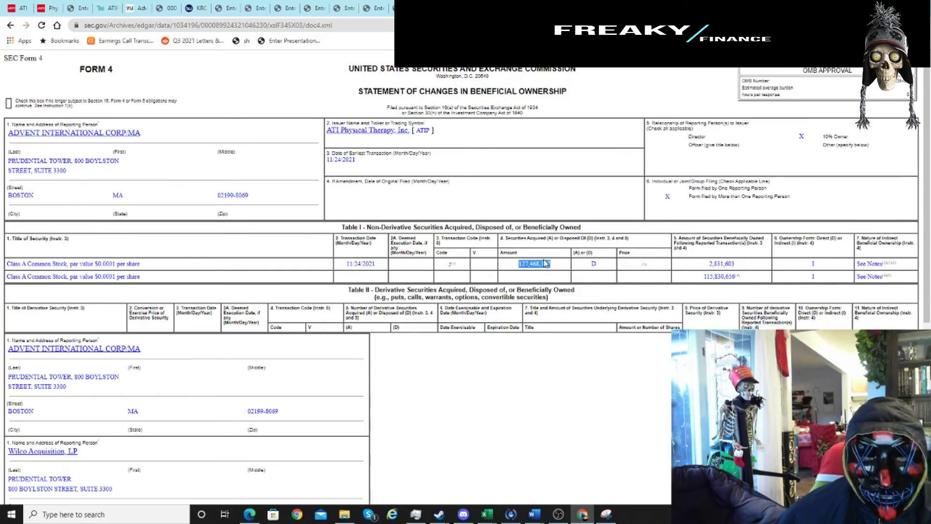
pyautogui.hotkey('alt', 'Left')
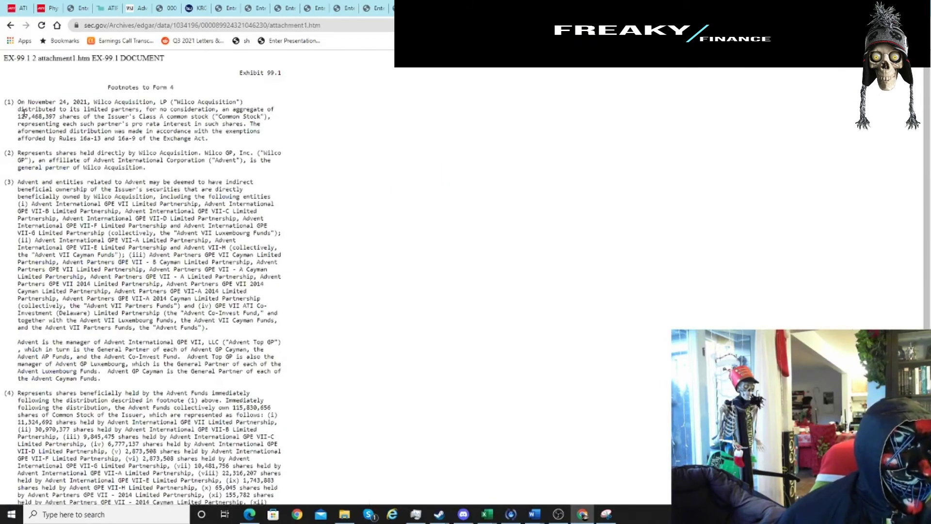
pyautogui.moveTo(27, 102); pyautogui.dragTo(222, 146)
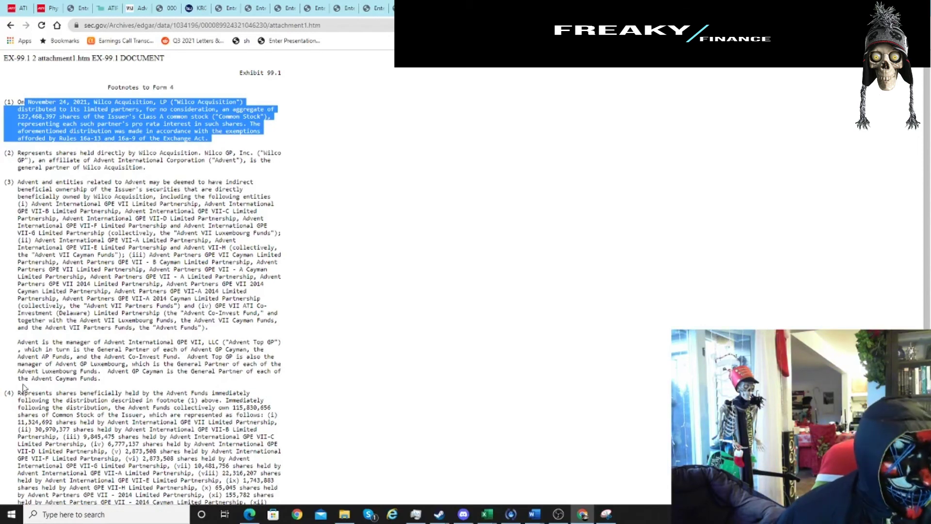
# Highlight the Advent Funds' collective share count and the final Co-Invest Fund entry in footnote 4, and look back over the earlier footnotes
pyautogui.scroll(-1, 46, 383)
pyautogui.scroll(-3, 46, 382)
pyautogui.moveTo(234, 277); pyautogui.dragTo(281, 276)
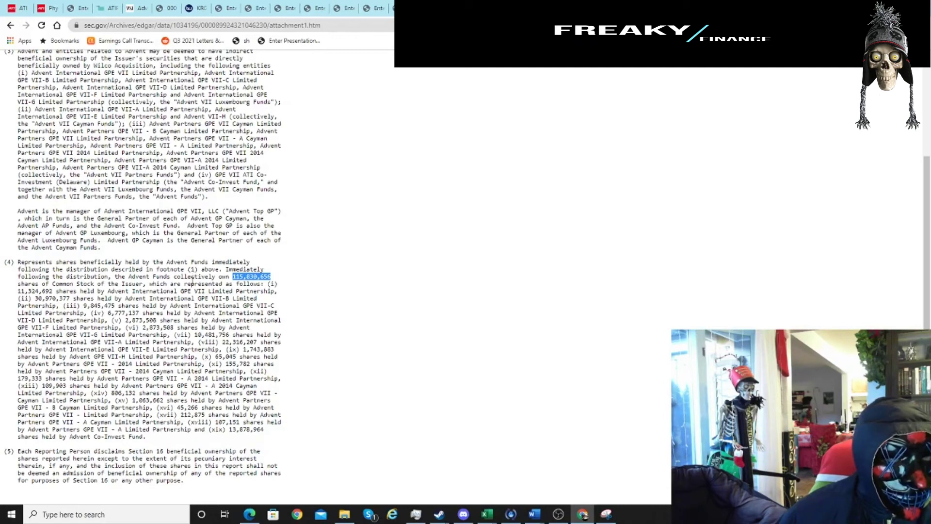
pyautogui.moveTo(266, 284); pyautogui.dragTo(278, 284)
pyautogui.click(214, 430)
pyautogui.moveTo(211, 430); pyautogui.dragTo(229, 430)
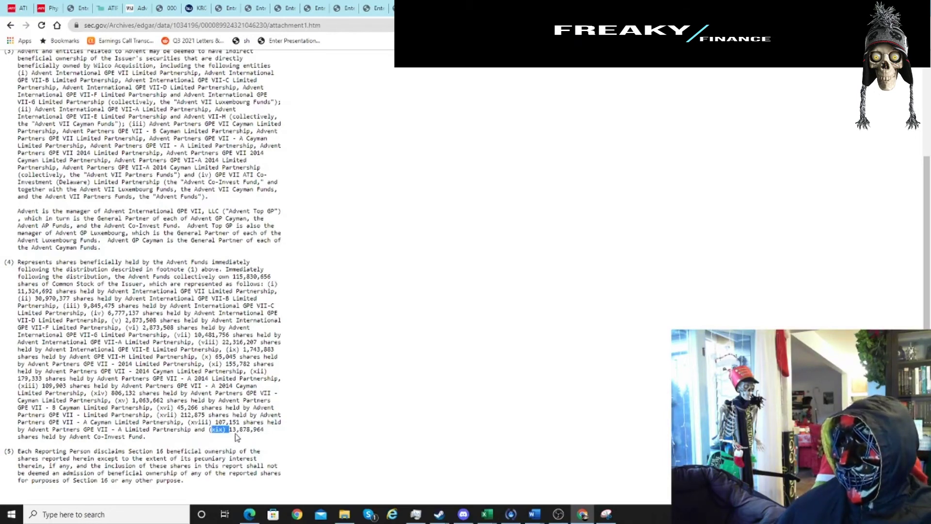
pyautogui.scroll(2, 202, 310)
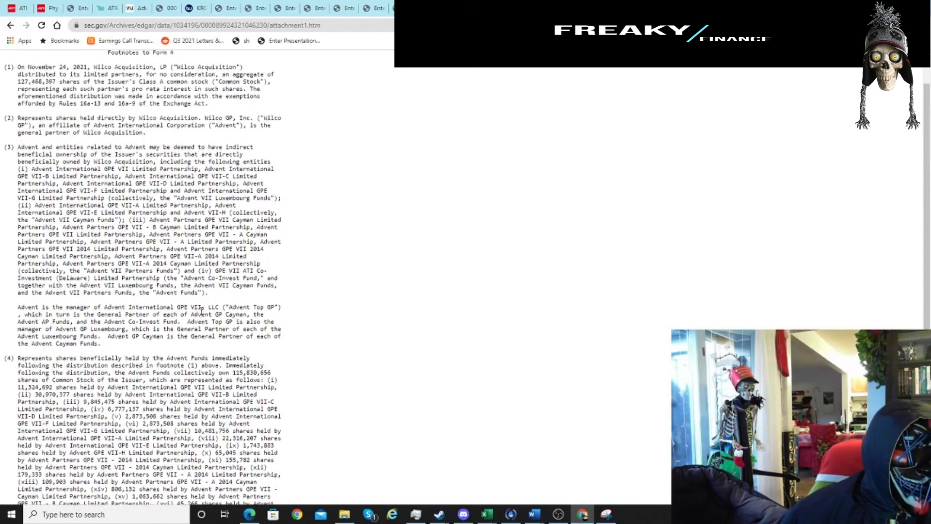
pyautogui.scroll(1, 202, 310)
pyautogui.scroll(-3, 201, 313)
pyautogui.scroll(3, 202, 315)
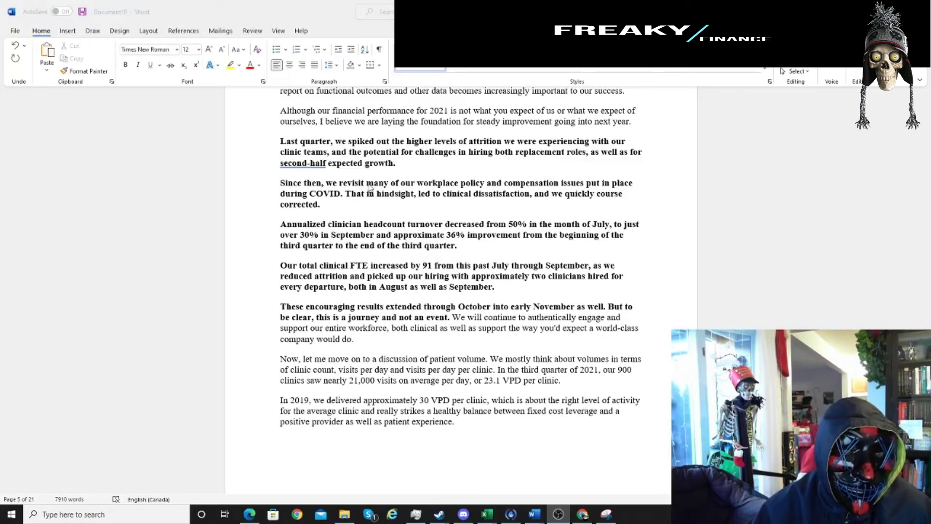
# Read the Word transcript's attrition passage, highlighting the clinical dissatisfaction and course correction text and the annualized clinician headcount turnover figures
pyautogui.click(364, 151)
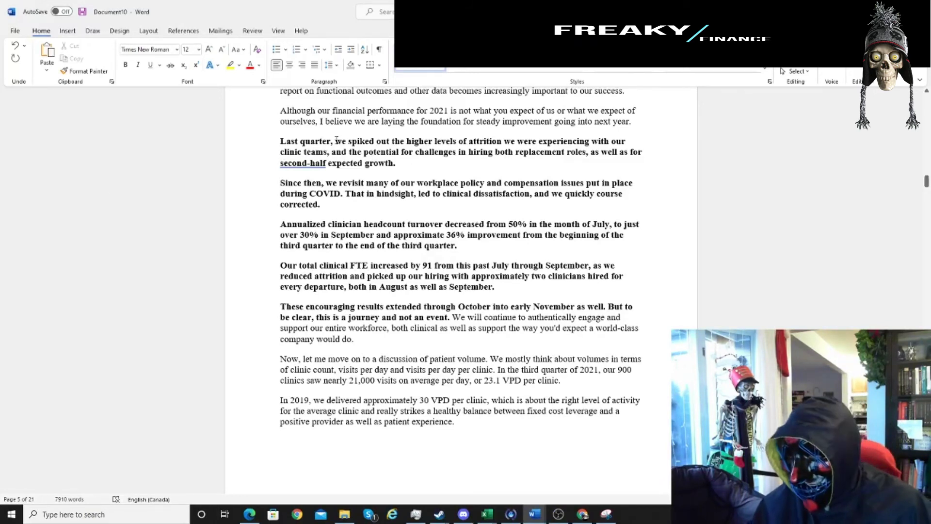
pyautogui.click(300, 179)
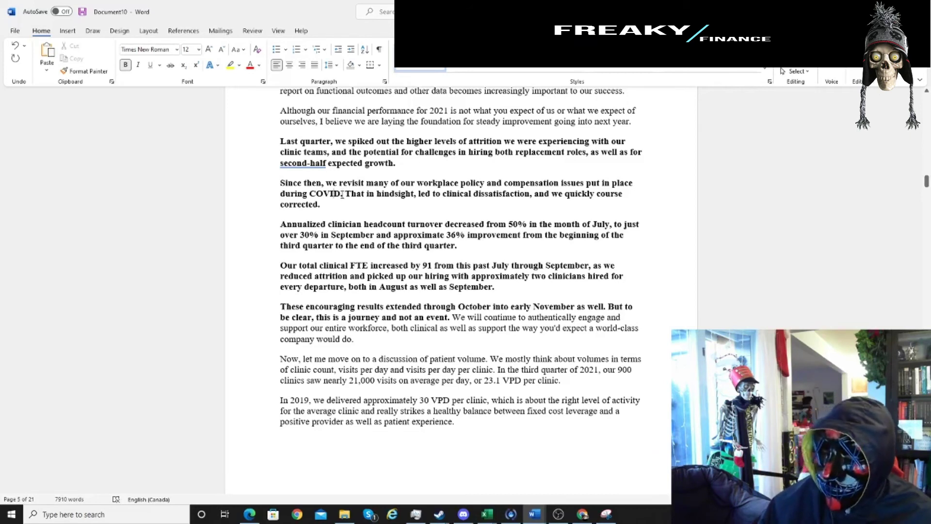
pyautogui.moveTo(338, 201); pyautogui.dragTo(436, 201)
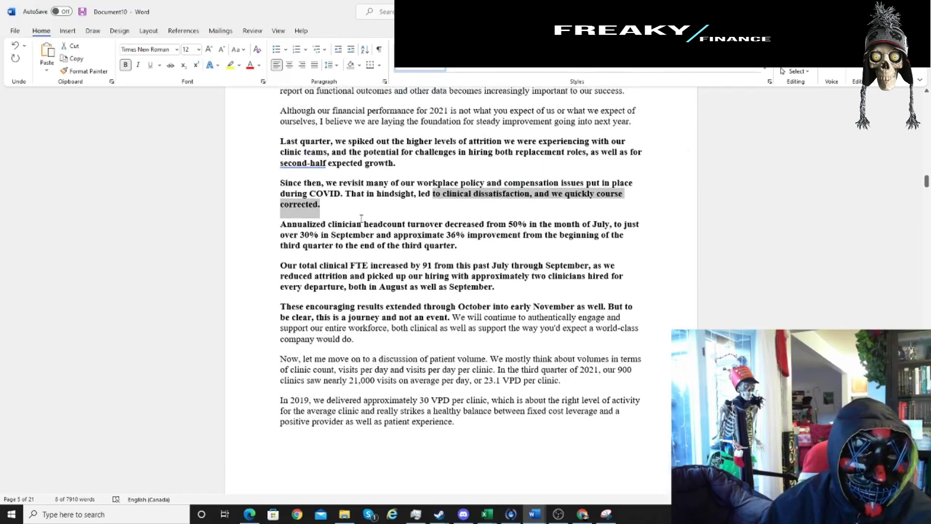
pyautogui.moveTo(315, 225); pyautogui.dragTo(533, 224)
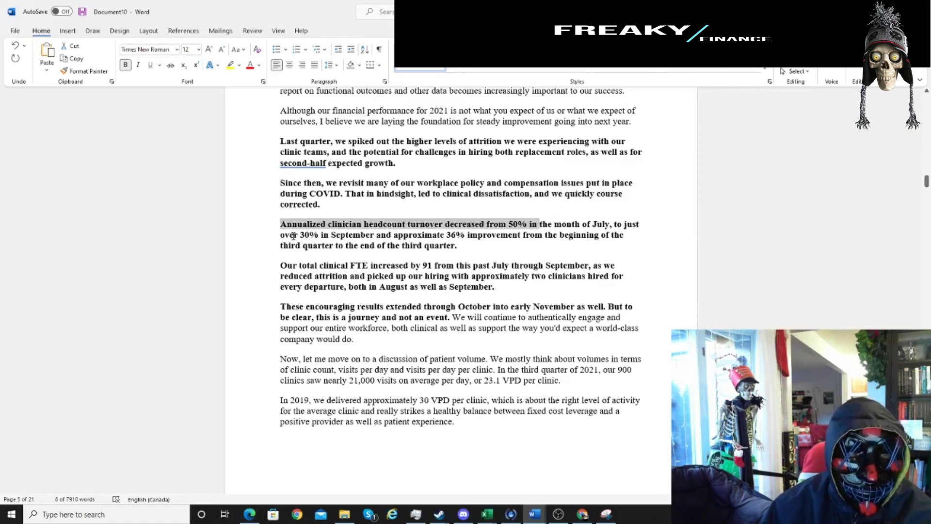
pyautogui.moveTo(293, 235); pyautogui.dragTo(443, 235)
# Highlight the passage on the total clinical FTE increase and the line calling the recovery a journey and not an event
pyautogui.moveTo(326, 266); pyautogui.dragTo(551, 294)
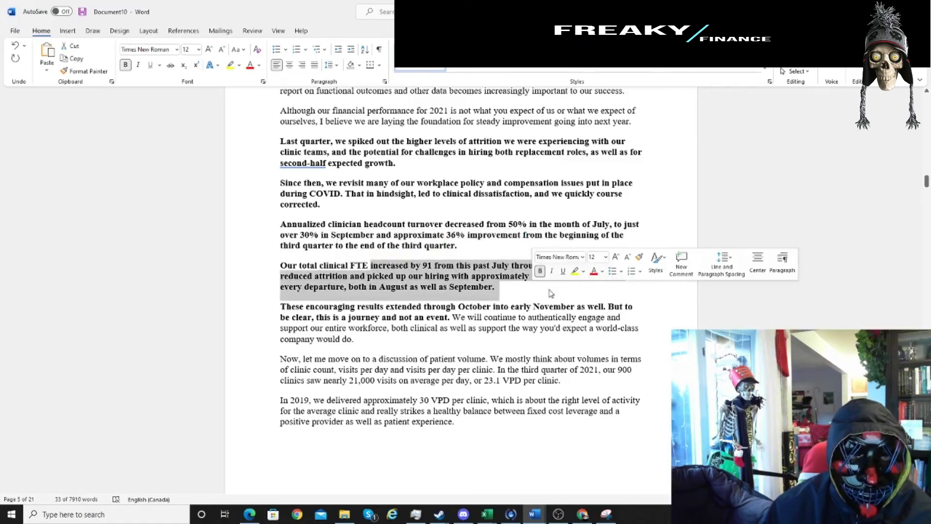
pyautogui.click(392, 290)
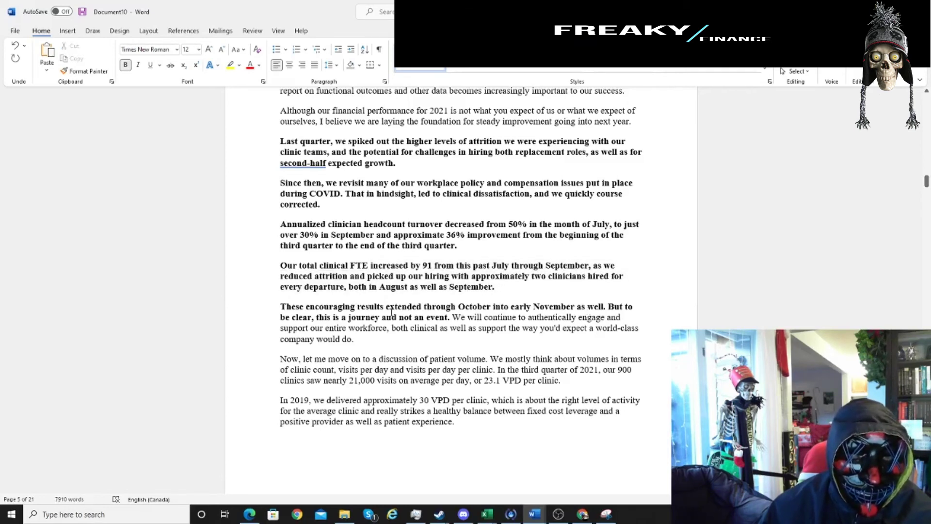
pyautogui.moveTo(282, 317); pyautogui.dragTo(484, 317)
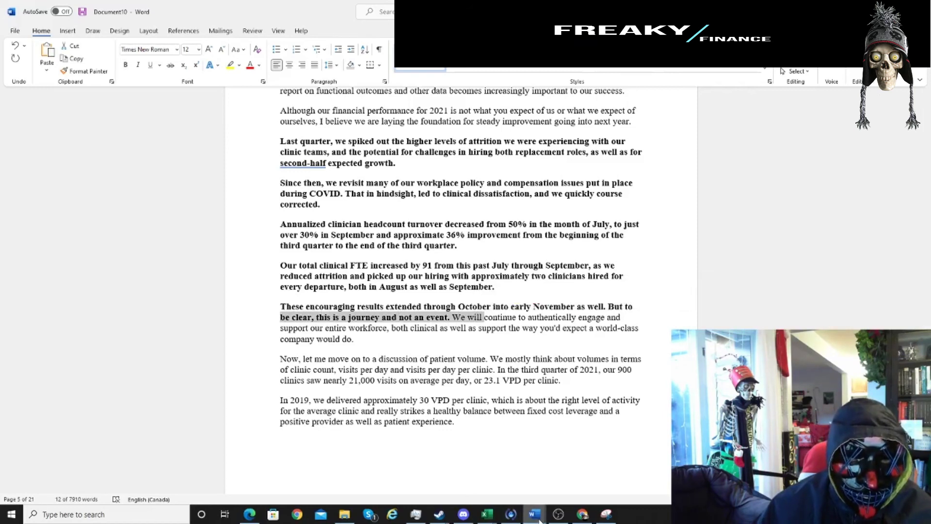
# Review Document11's patient volume passage, and highlight the payer mix shift wording in Document12's Rate per Visit paragraph
pyautogui.moveTo(539, 520)
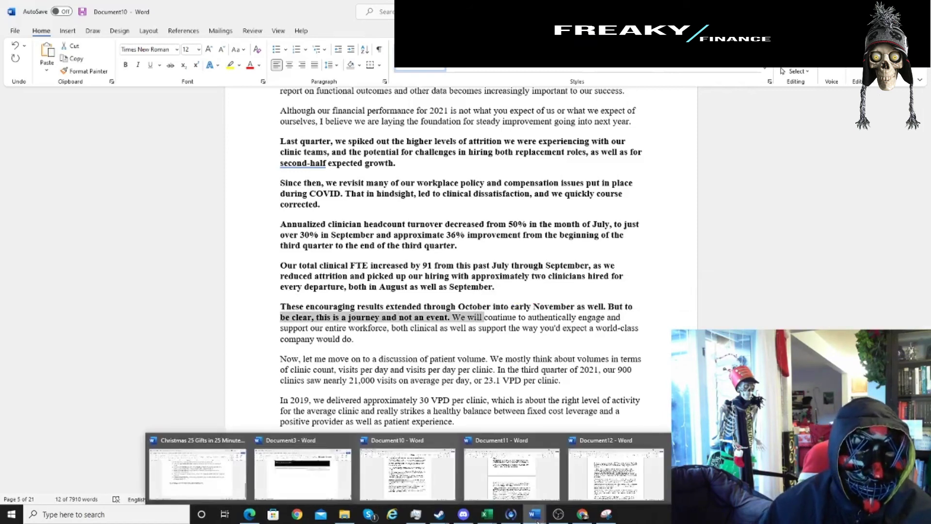
pyautogui.click(493, 478)
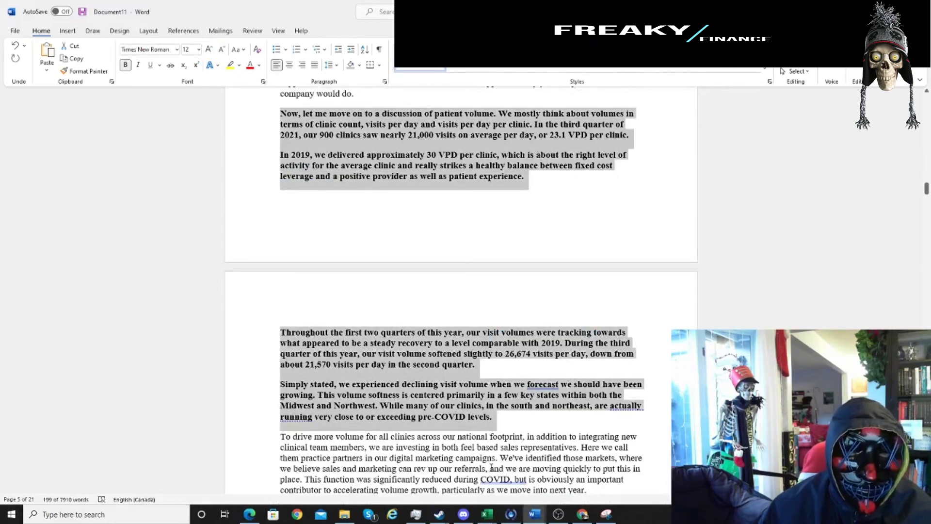
pyautogui.moveTo(530, 521)
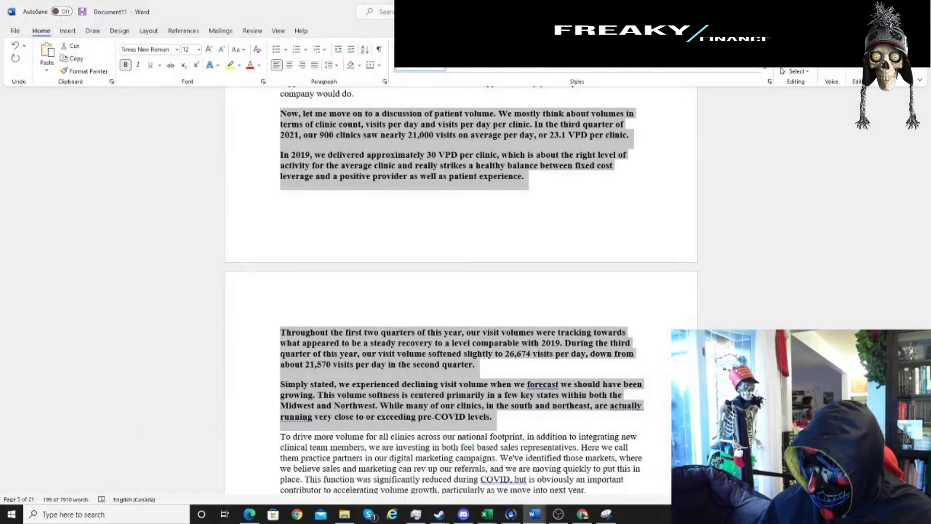
pyautogui.click(535, 515)
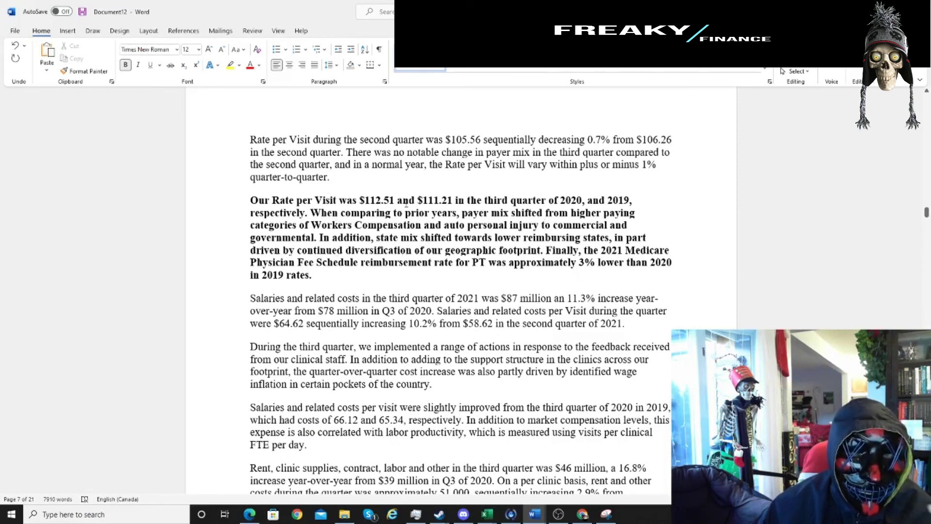
pyautogui.moveTo(326, 214); pyautogui.dragTo(543, 214)
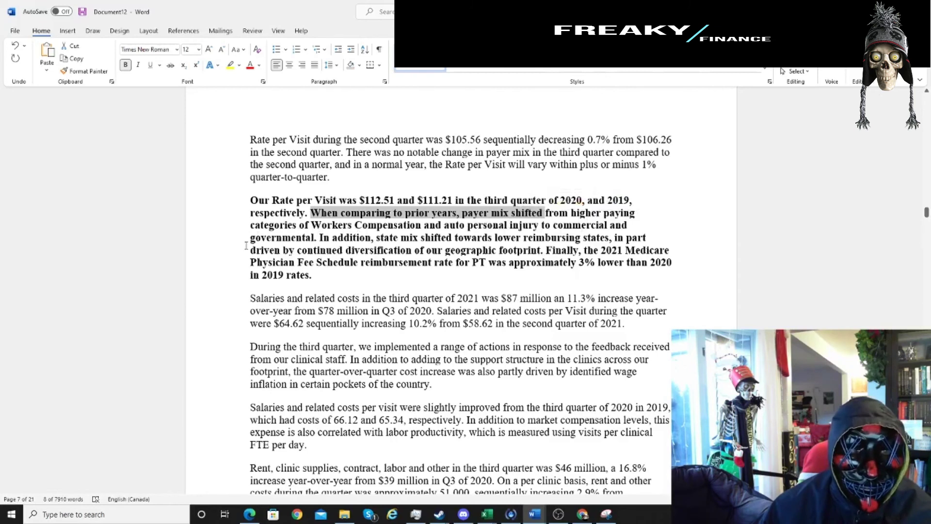
pyautogui.moveTo(315, 237); pyautogui.dragTo(566, 230)
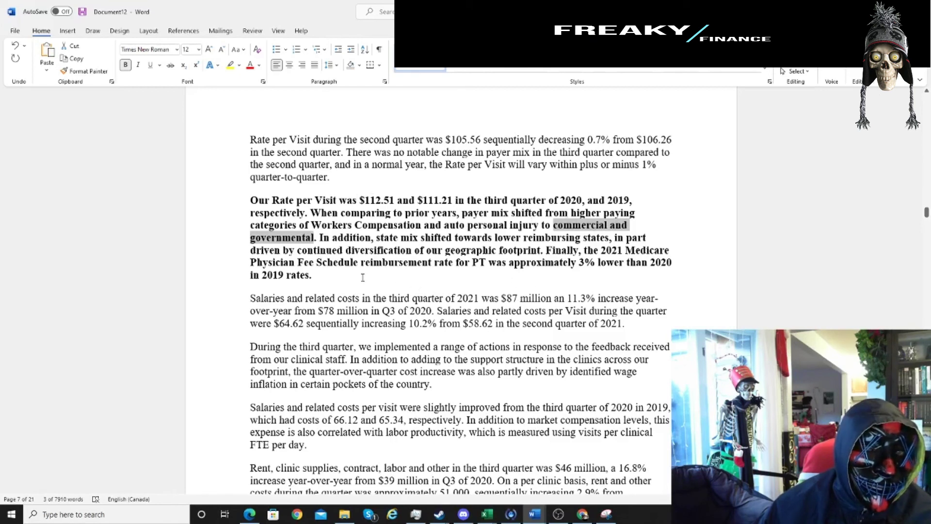
pyautogui.moveTo(313, 225); pyautogui.dragTo(531, 225)
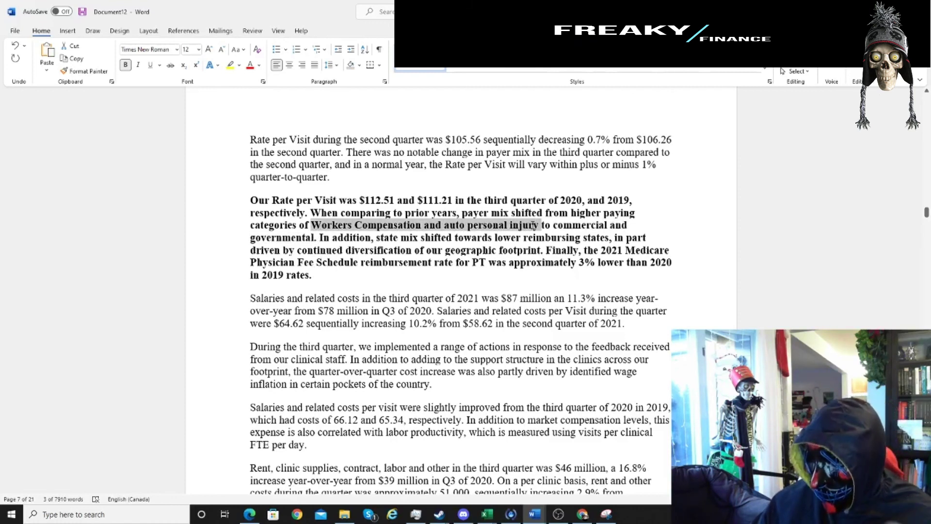
pyautogui.moveTo(534, 225); pyautogui.dragTo(533, 225)
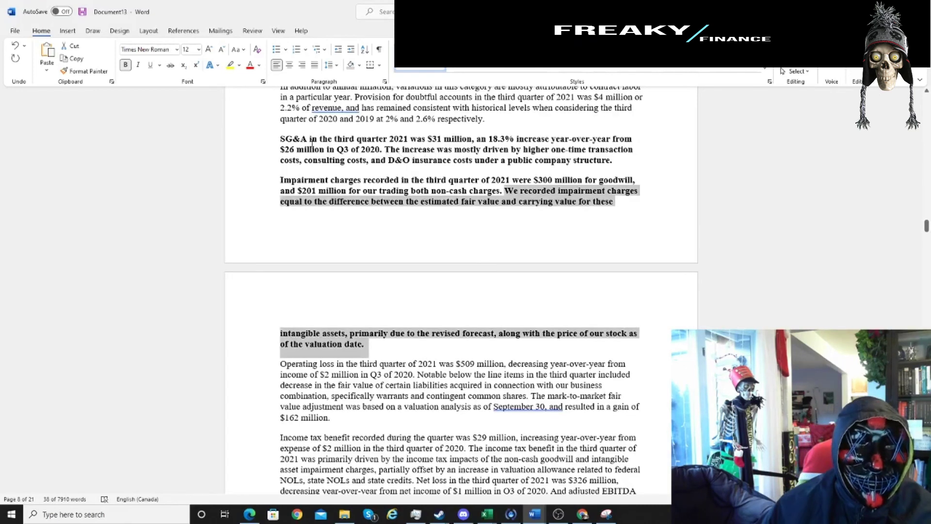
# In Document13, highlight the third-quarter SG&A paragraph and its one-time transaction costs, and examine the goodwill impairment charges paragraph
pyautogui.moveTo(289, 139); pyautogui.dragTo(490, 155)
pyautogui.moveTo(591, 158); pyautogui.dragTo(619, 161)
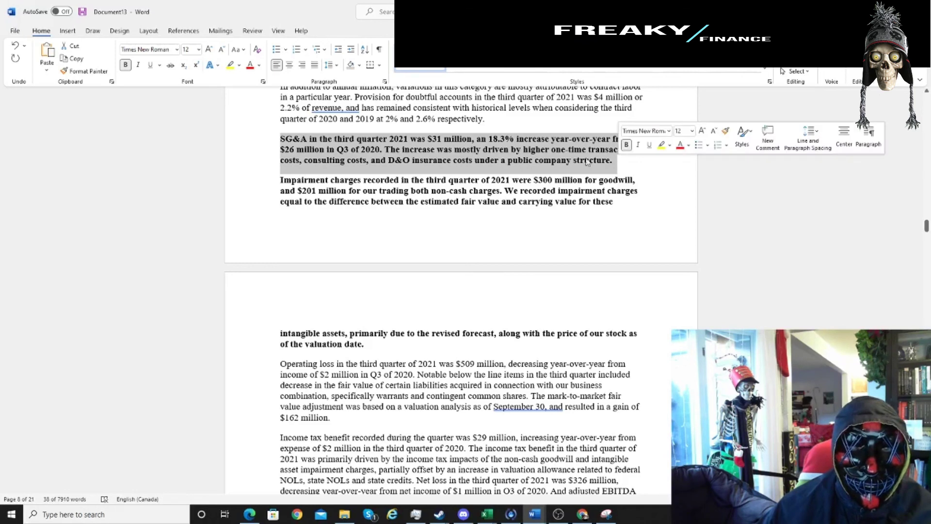
pyautogui.click(567, 155)
pyautogui.moveTo(554, 150); pyautogui.dragTo(634, 151)
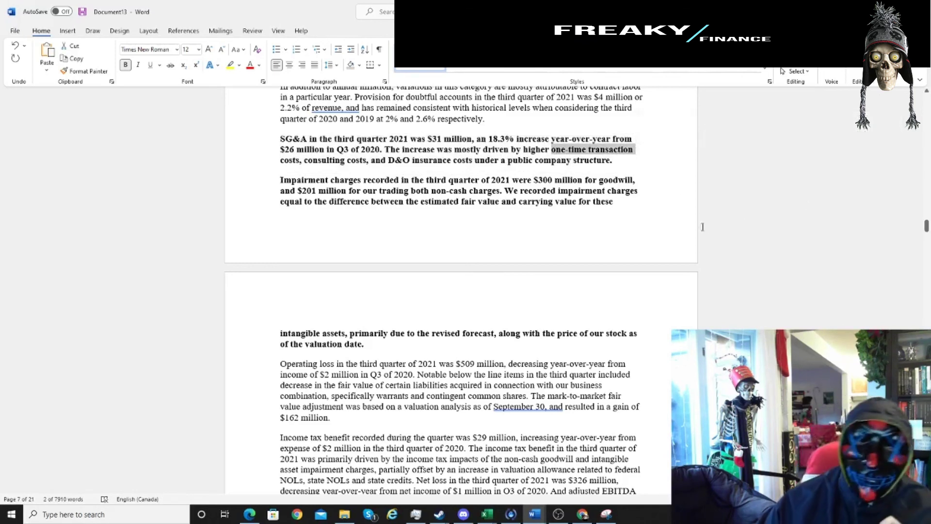
pyautogui.click(523, 189)
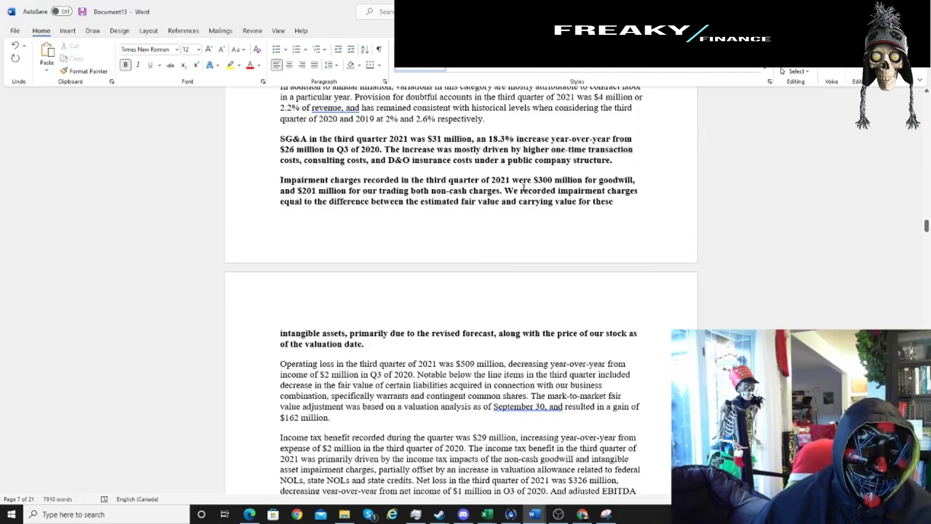
pyautogui.moveTo(618, 202); pyautogui.dragTo(543, 112)
pyautogui.click(301, 159)
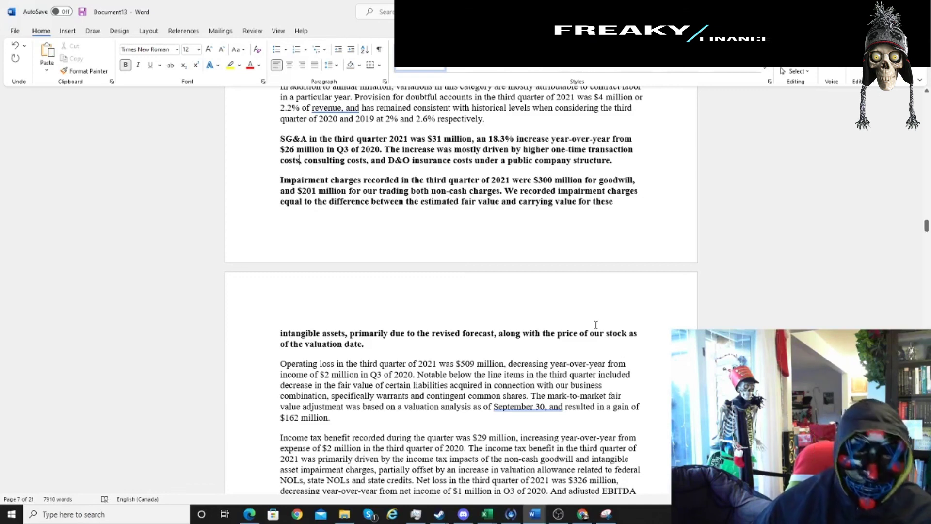
# Switch to the Excel workbook, highlight Visits per Day per Clinic across the three periods, and look over the ATIP financials and metrics
pyautogui.click(487, 514)
pyautogui.click(259, 407)
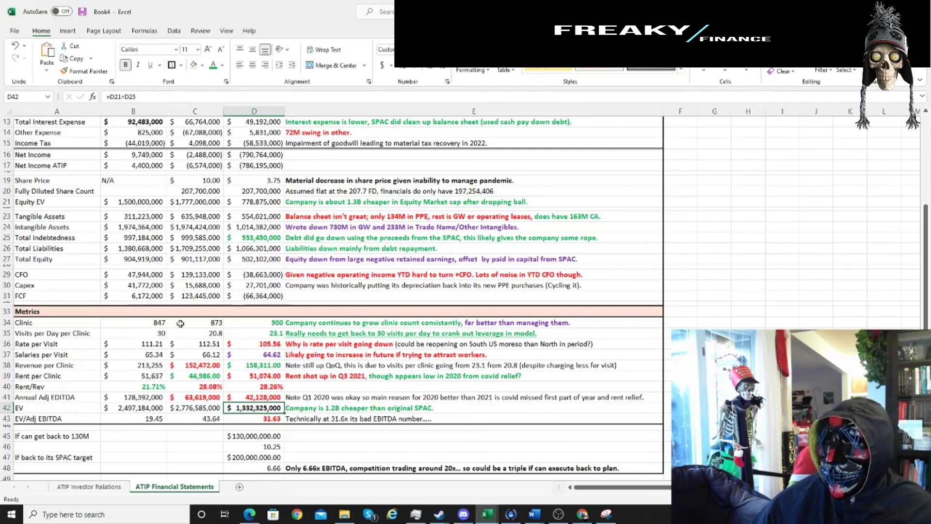
pyautogui.moveTo(128, 334); pyautogui.dragTo(271, 335)
pyautogui.scroll(4, 291, 339)
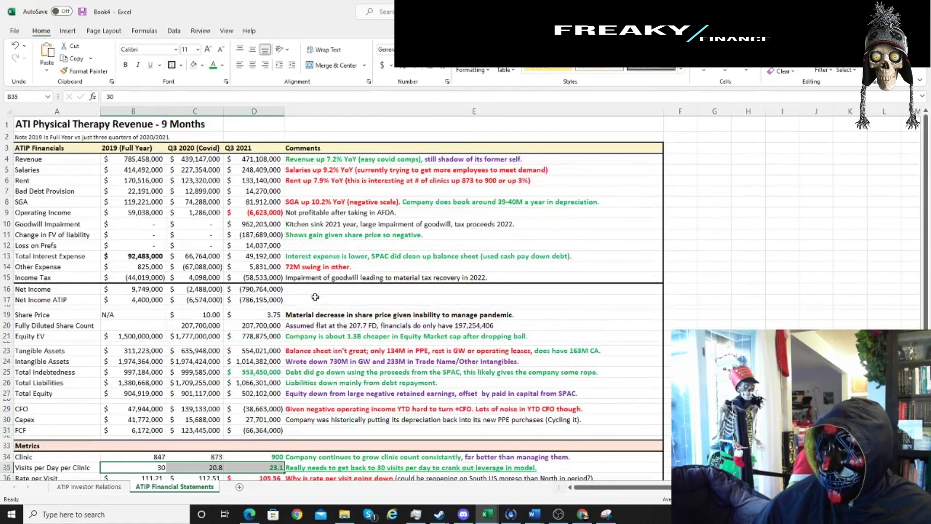
pyautogui.scroll(-3, 315, 297)
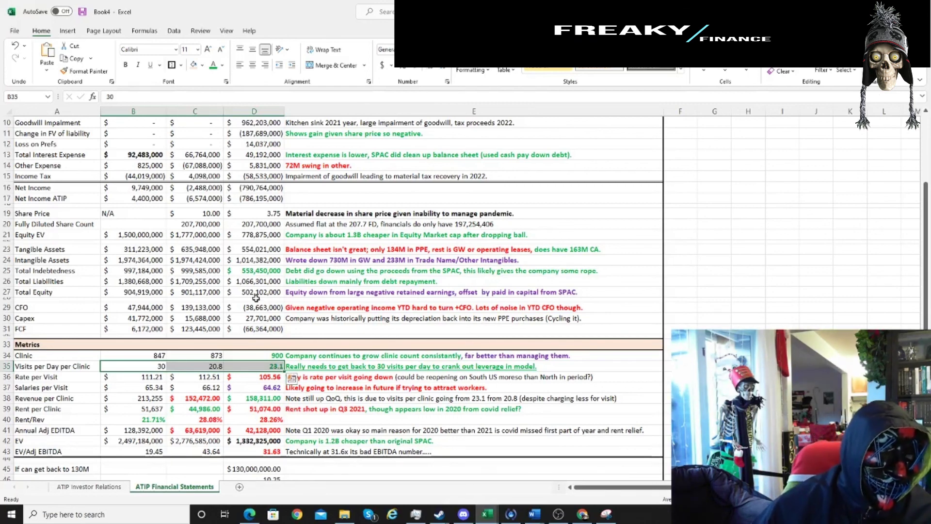
pyautogui.scroll(3, 255, 283)
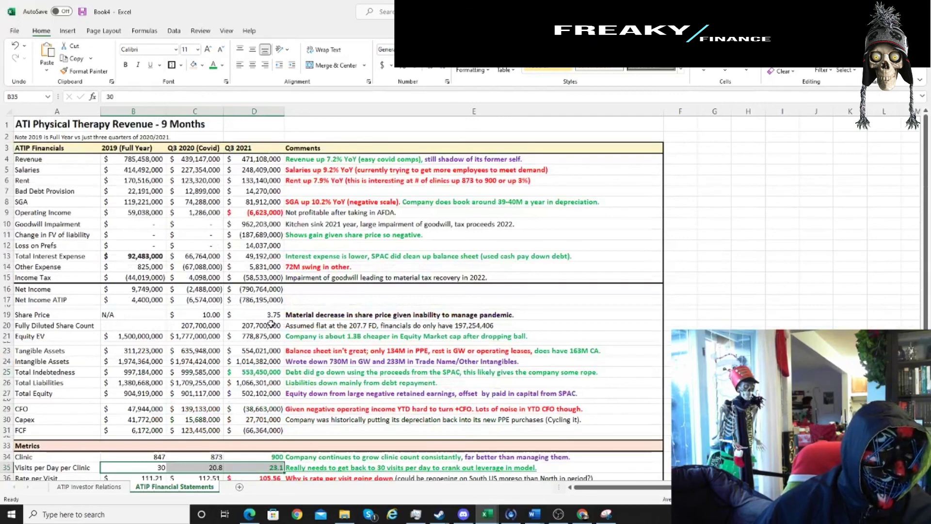